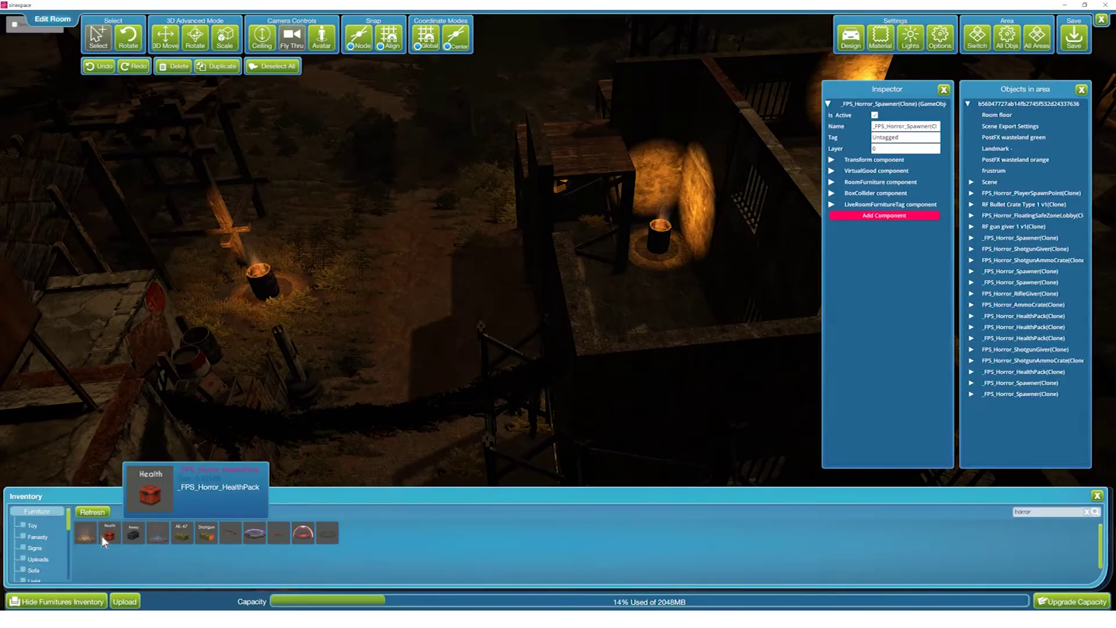
- Drop the Health item into the horror level and select the shotgun ammo crate to inspect it
{"action": "mouse_move", "coordinate": [109, 533]}
{"action": "left_mouse_down"}
{"action": "mouse_move", "coordinate": [269, 424]}
{"action": "mouse_move", "coordinate": [336, 320]}
{"action": "left_mouse_up"}
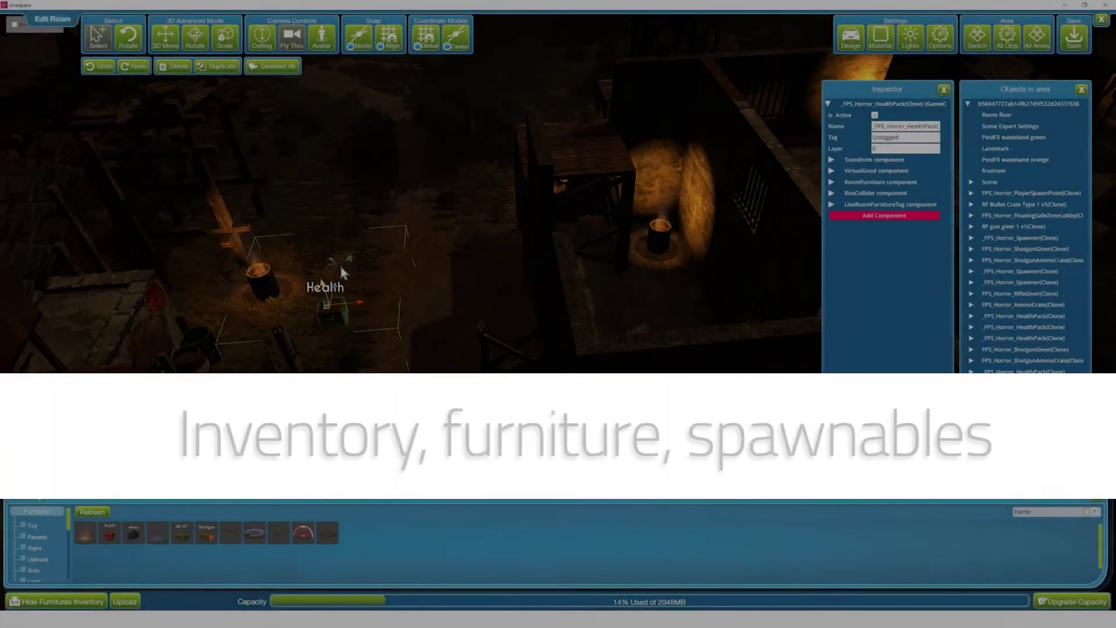
{"action": "left_click", "coordinate": [341, 266]}
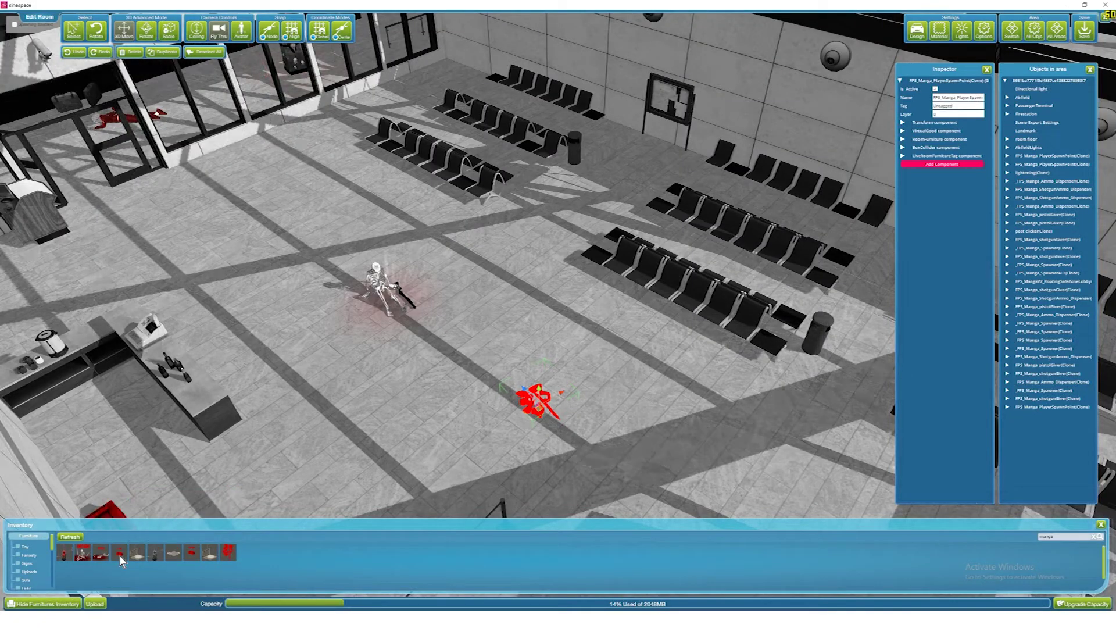
- Place two red ammo dispenser crates and the skeleton pistol giver on the airport lobby floor
{"action": "left_click_drag", "start_coordinate": [119, 555], "coordinate": [314, 158]}
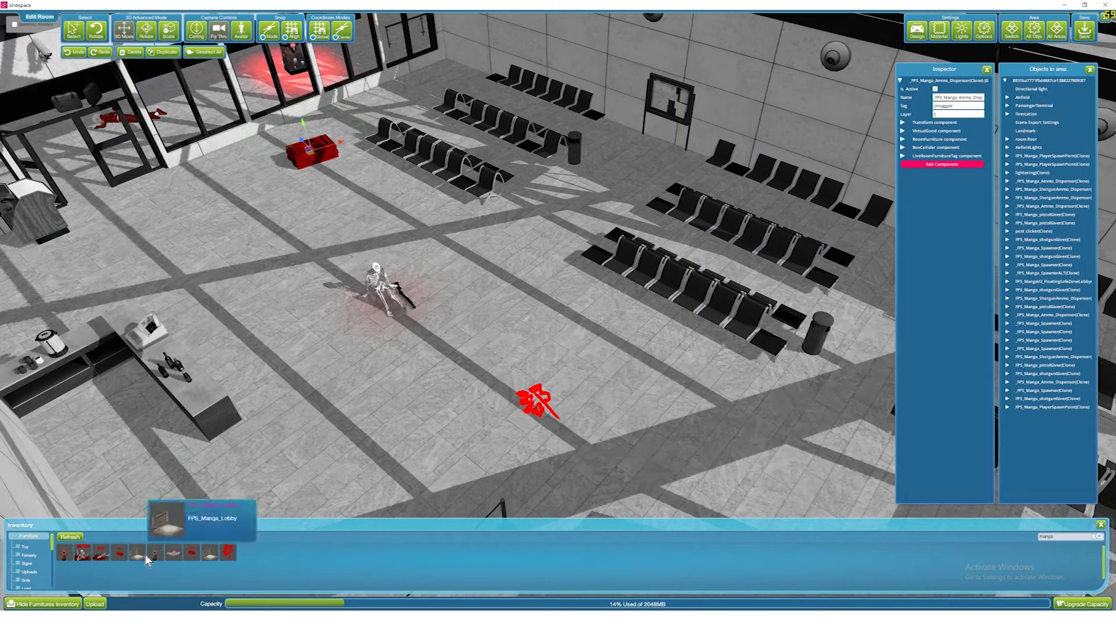
{"action": "left_click_drag", "start_coordinate": [190, 553], "coordinate": [249, 229]}
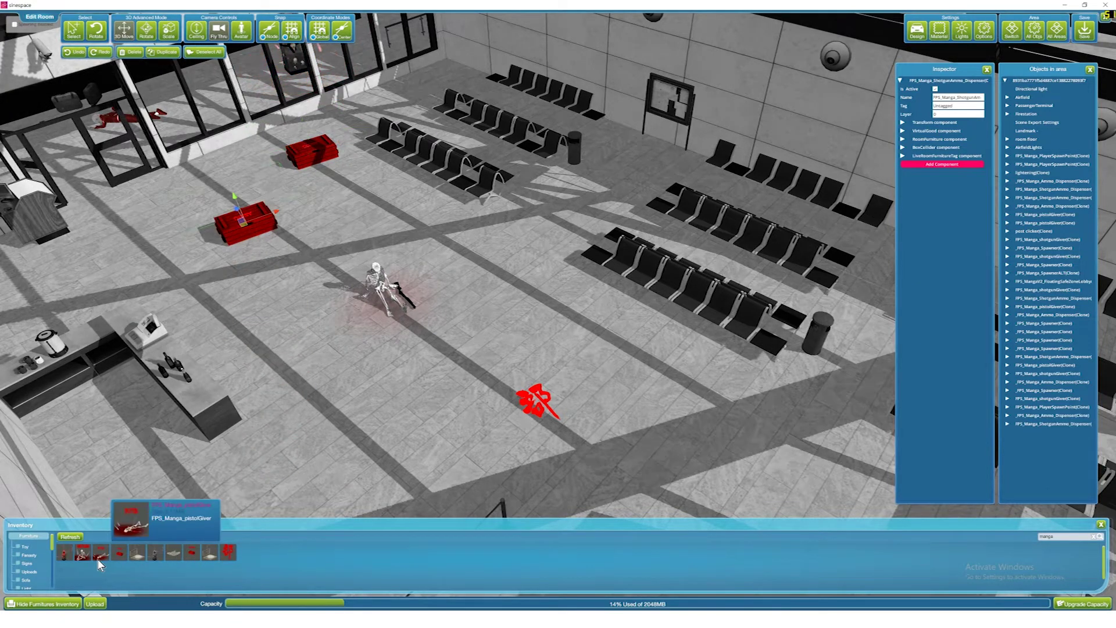
{"action": "mouse_move", "coordinate": [82, 552]}
{"action": "left_mouse_down"}
{"action": "mouse_move", "coordinate": [150, 321]}
{"action": "mouse_move", "coordinate": [314, 422]}
{"action": "left_mouse_up"}
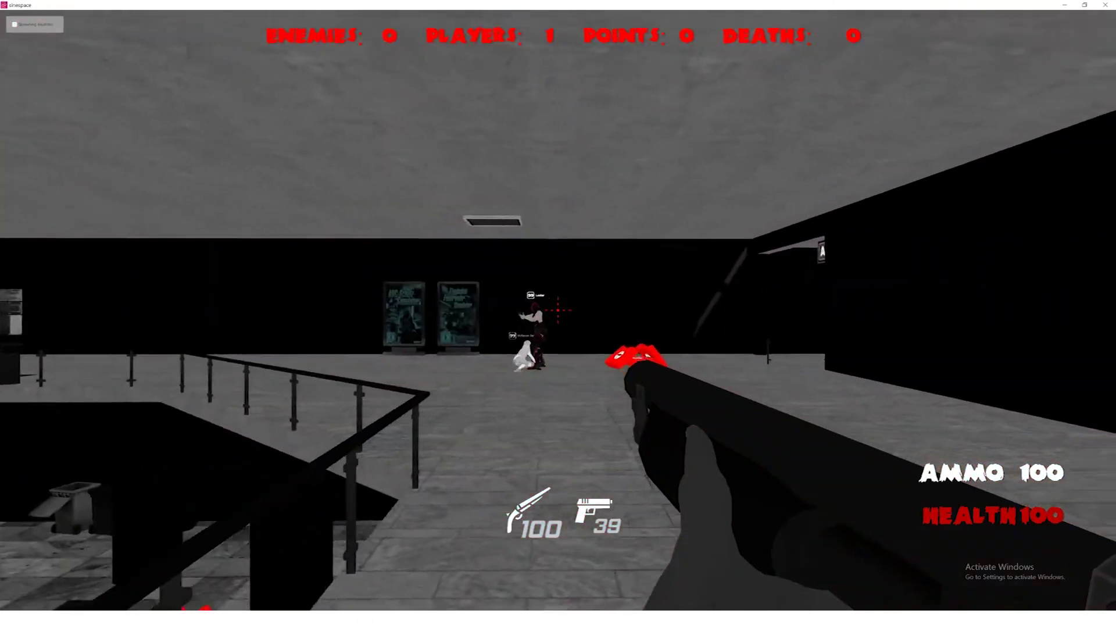
- Fire nine shotgun shots at the enemy, then place a pistol giver and red ammo dispenser in the lower hall
{"action": "left_click", "coordinate": [558, 309]}
{"action": "left_click", "coordinate": [558, 310]}
{"action": "left_click", "coordinate": [558, 310]}
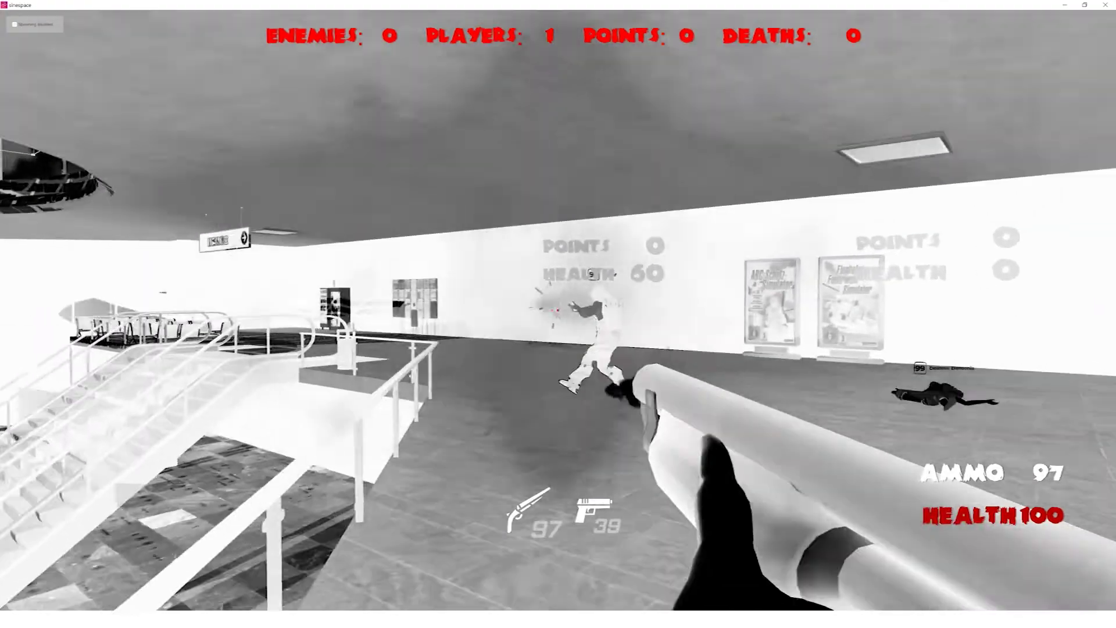
{"action": "left_click", "coordinate": [558, 310]}
{"action": "left_click", "coordinate": [558, 310]}
{"action": "left_click", "coordinate": [559, 310]}
{"action": "left_click", "coordinate": [558, 310]}
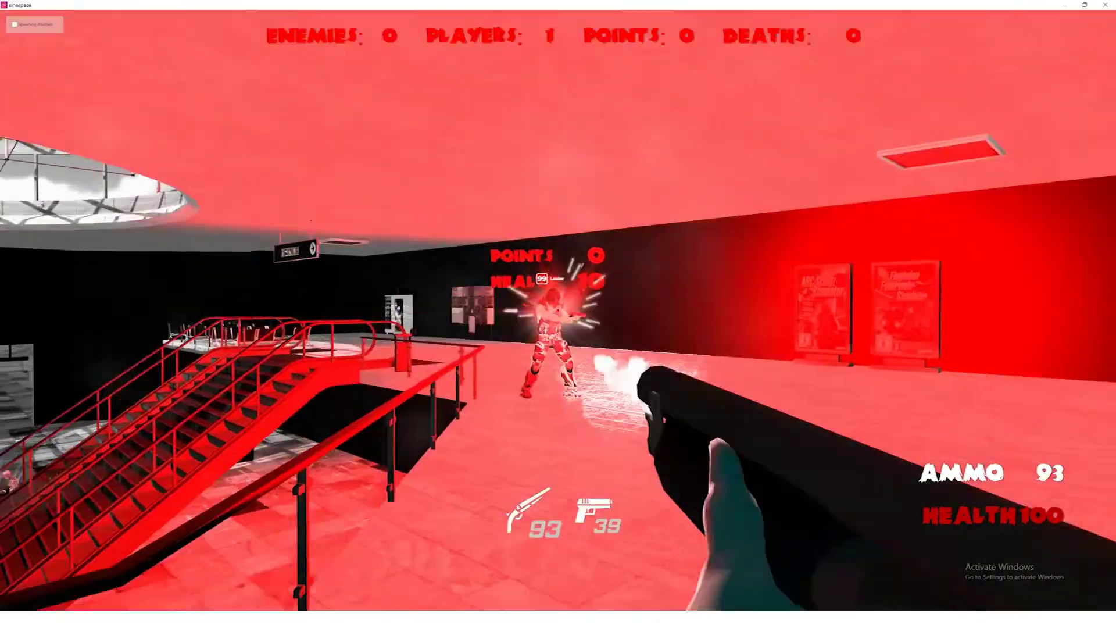
{"action": "left_click", "coordinate": [558, 310]}
{"action": "left_click", "coordinate": [558, 309]}
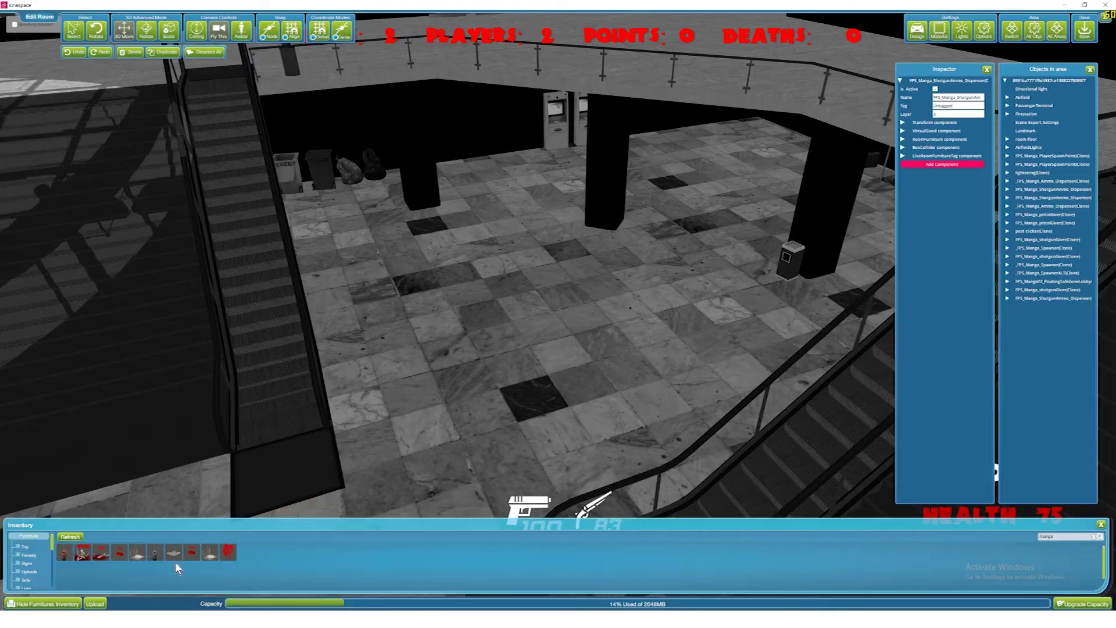
{"action": "left_click_drag", "start_coordinate": [102, 556], "coordinate": [518, 374]}
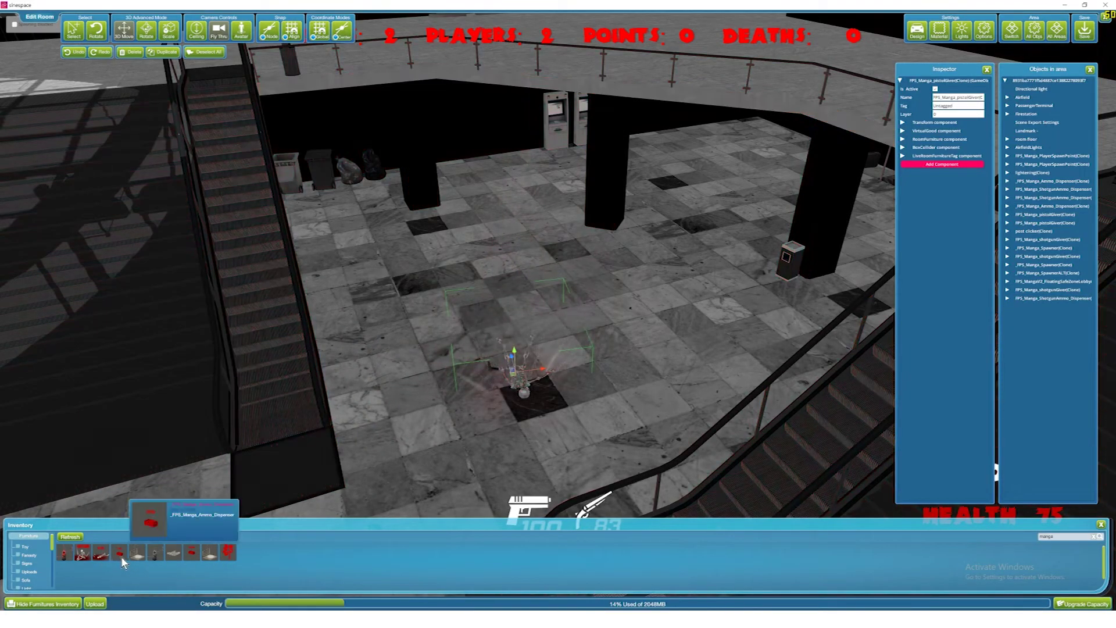
{"action": "left_click_drag", "start_coordinate": [120, 557], "coordinate": [626, 296]}
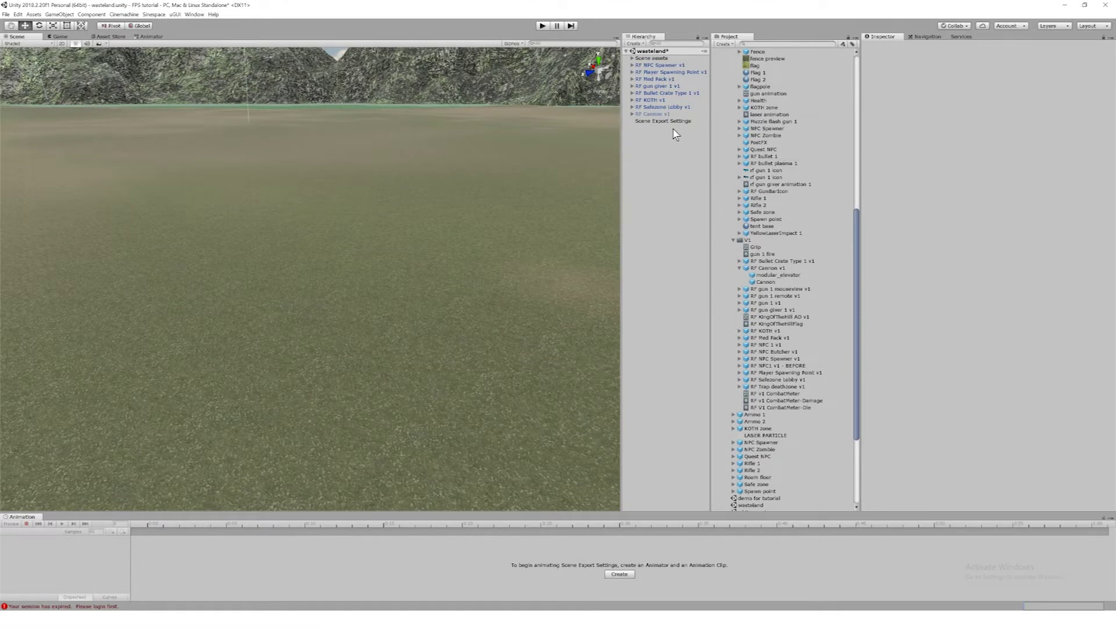
- Select Scene Export Settings and review Item #2121271's Detail, Pricing, Icons, Author, Upload and Basic tabs
{"action": "right_click_drag", "start_coordinate": [416, 212], "coordinate": [410, 237]}
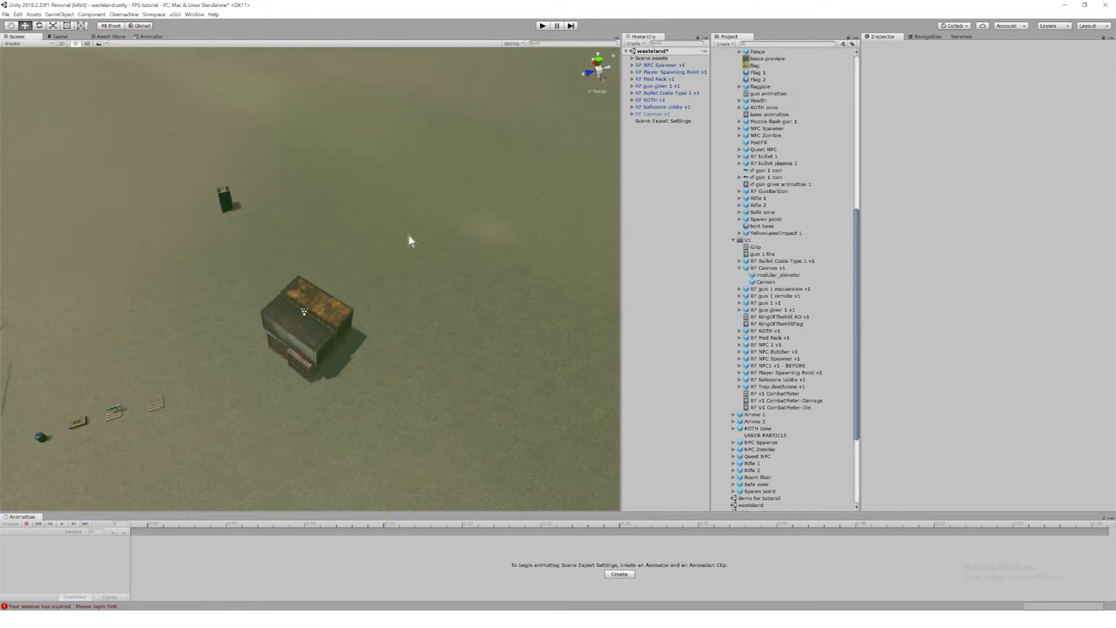
{"action": "left_click", "coordinate": [679, 121]}
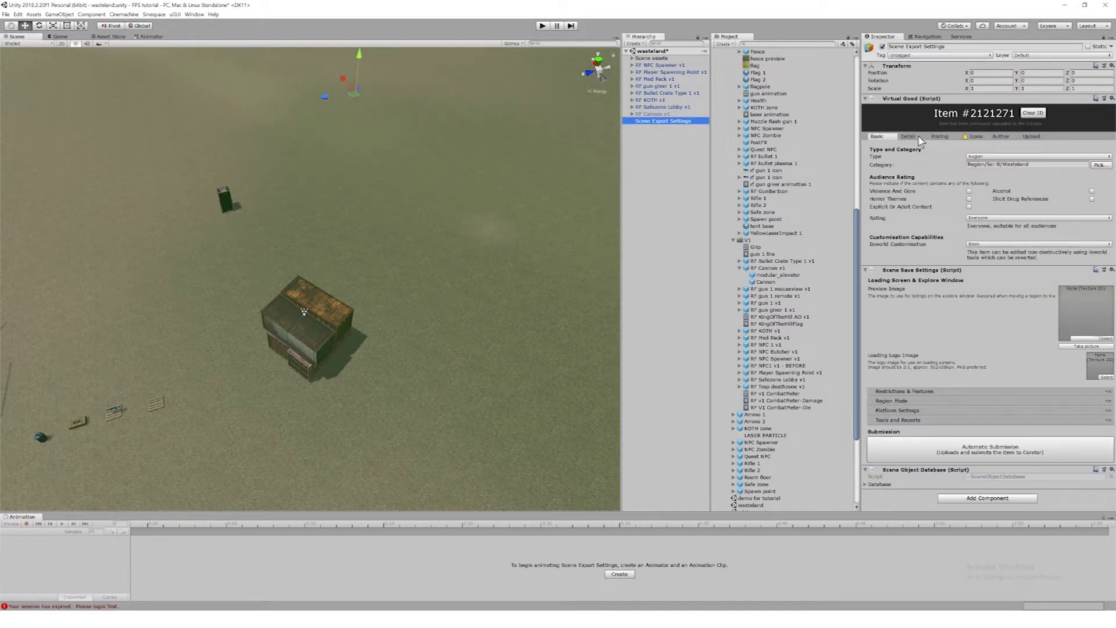
{"action": "left_click", "coordinate": [908, 136]}
{"action": "left_click", "coordinate": [941, 138]}
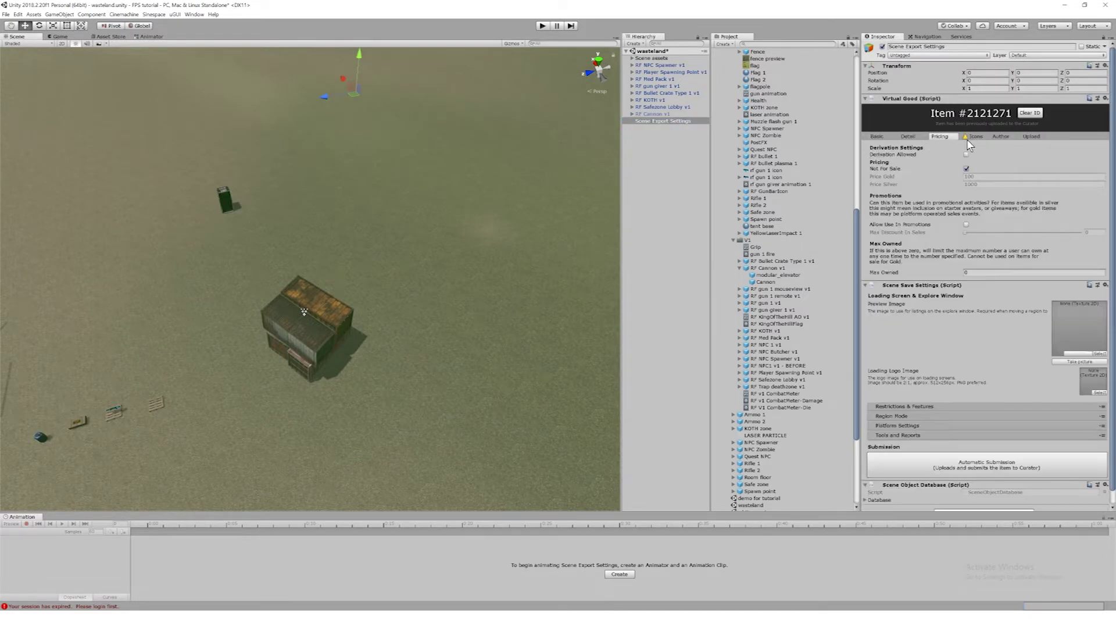
{"action": "left_click", "coordinate": [976, 138]}
{"action": "left_click", "coordinate": [1001, 137]}
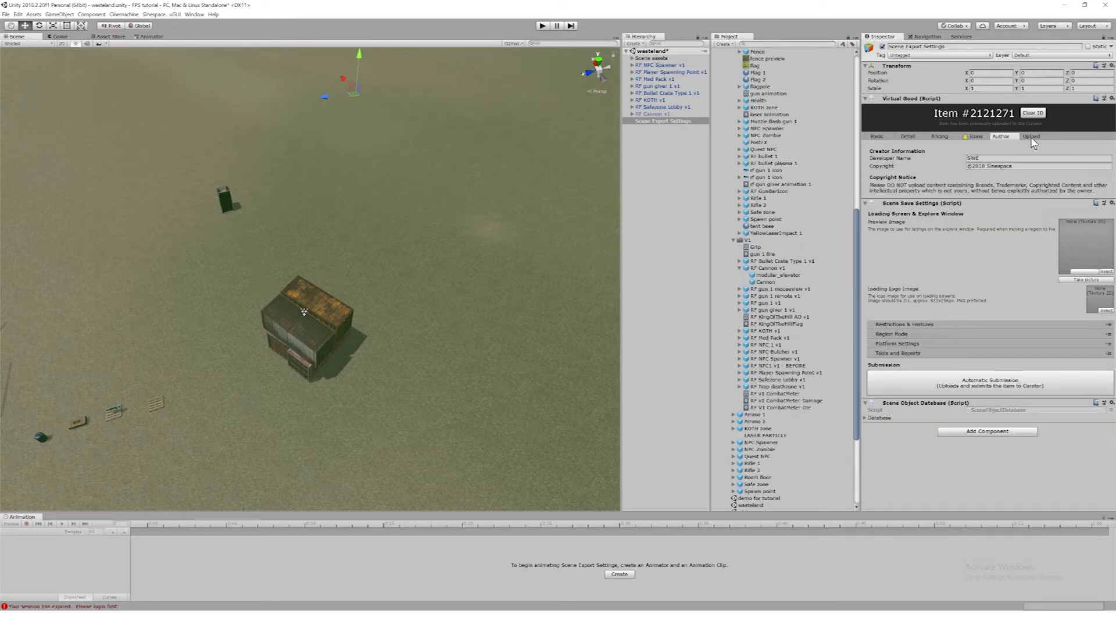
{"action": "left_click", "coordinate": [1032, 139]}
{"action": "left_click", "coordinate": [877, 138]}
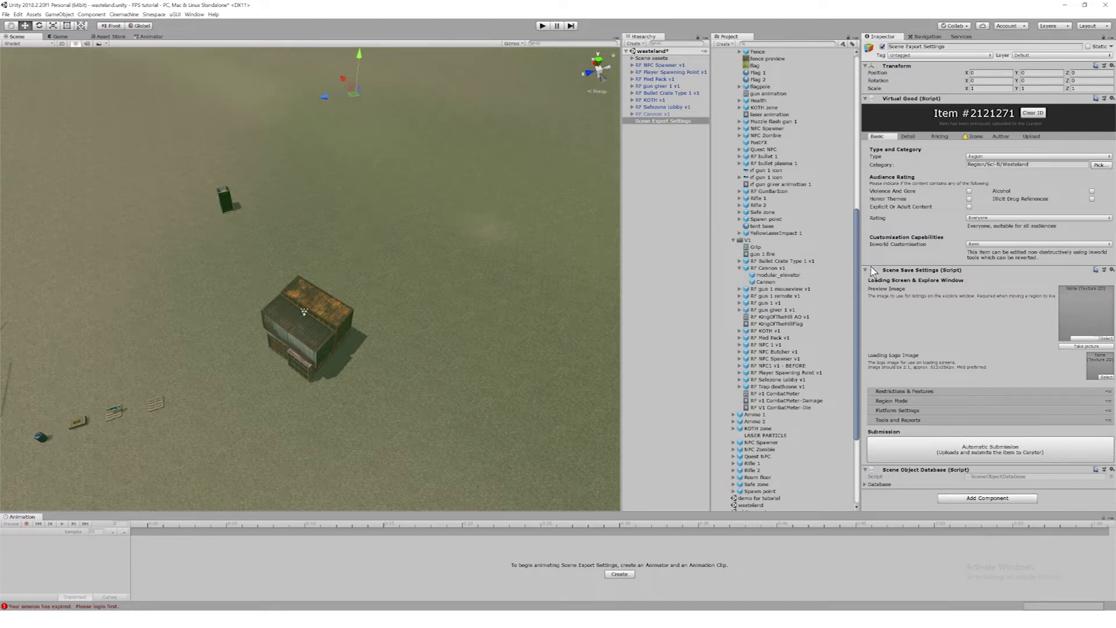
- Expand Region Mode and Restrictions & Features, keep Region as the Type, then deselect Scene Export Settings
{"action": "left_click", "coordinate": [897, 402]}
{"action": "left_click", "coordinate": [929, 392]}
{"action": "scroll", "coordinate": [930, 396], "scroll_direction": "down", "scroll_amount": 3}
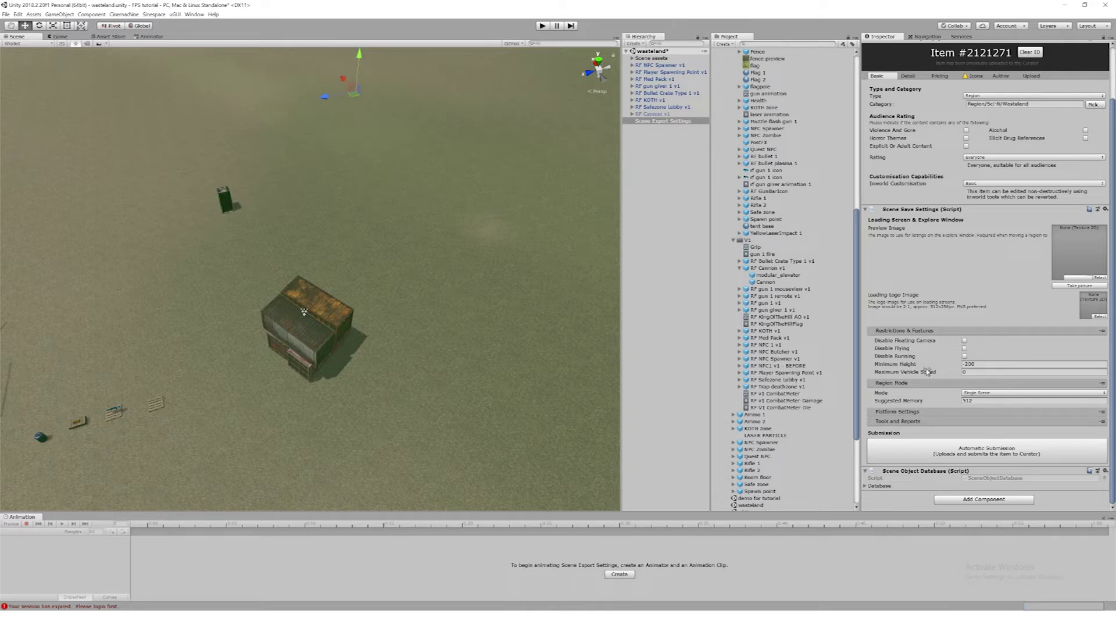
{"action": "scroll", "coordinate": [924, 377], "scroll_direction": "up", "scroll_amount": 3}
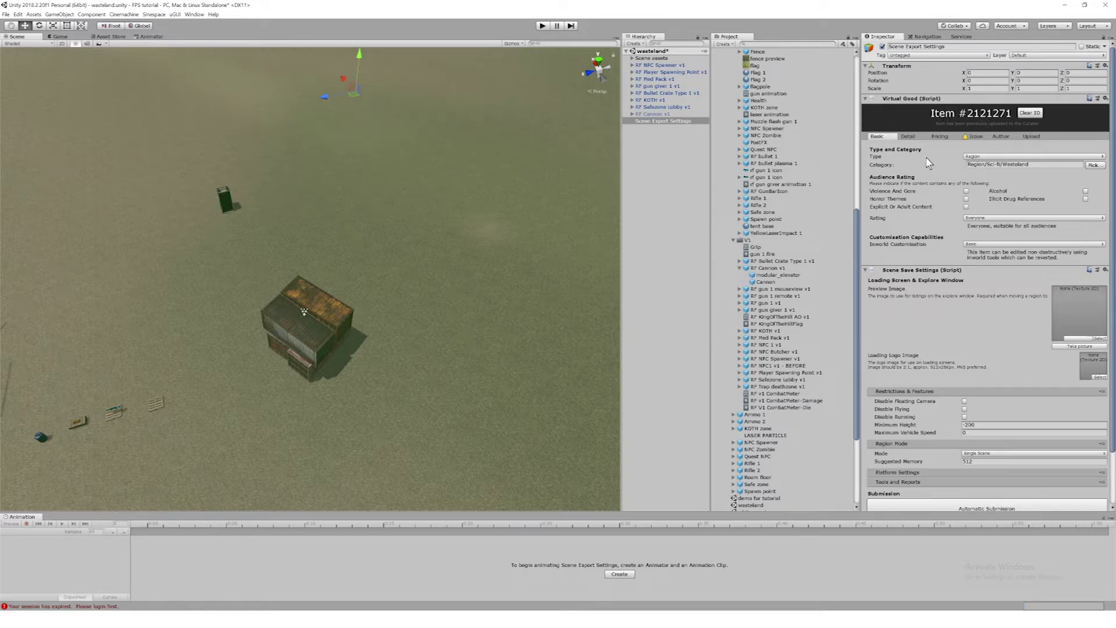
{"action": "left_click", "coordinate": [983, 157]}
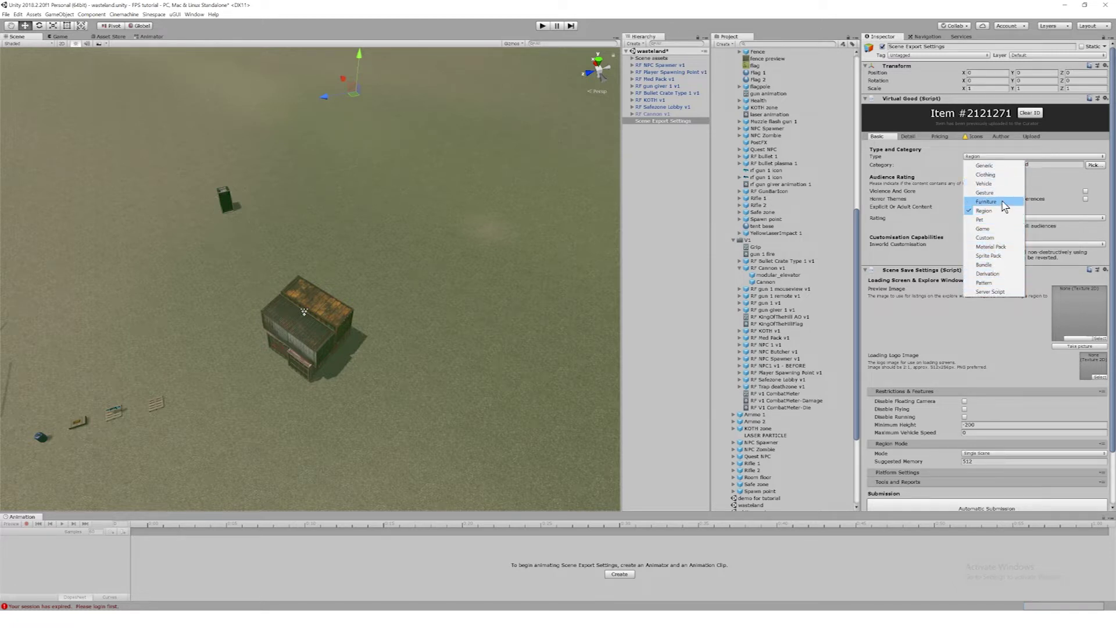
{"action": "left_click", "coordinate": [1003, 212]}
{"action": "left_click", "coordinate": [673, 174]}
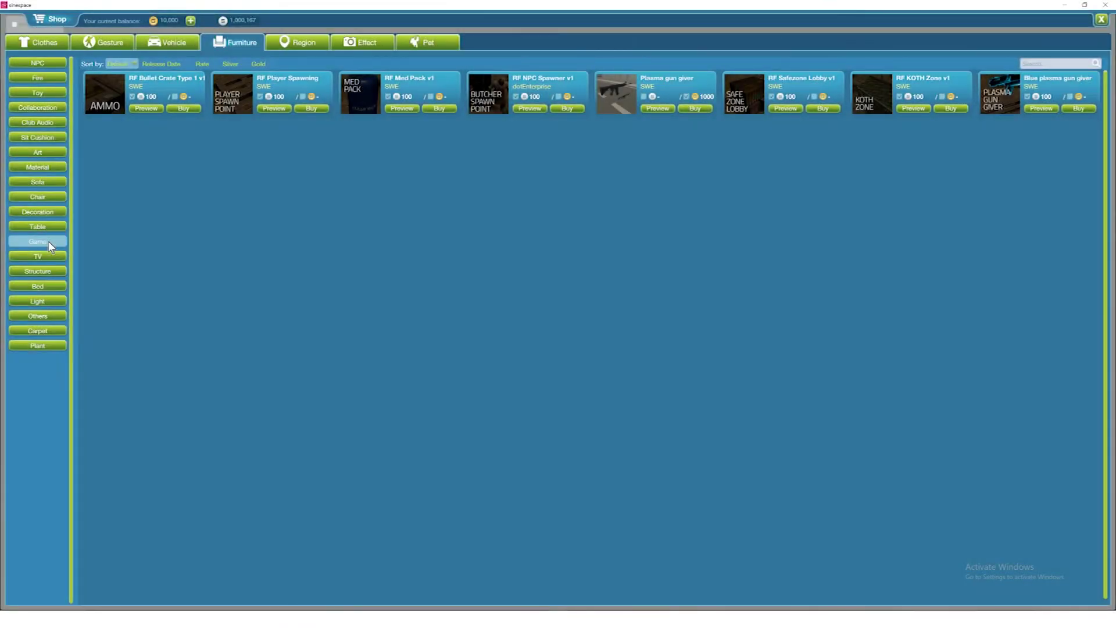
- Preview and rotate the Blue plasma gun giver, then buy it for 100 Silver
{"action": "left_click", "coordinate": [1006, 92]}
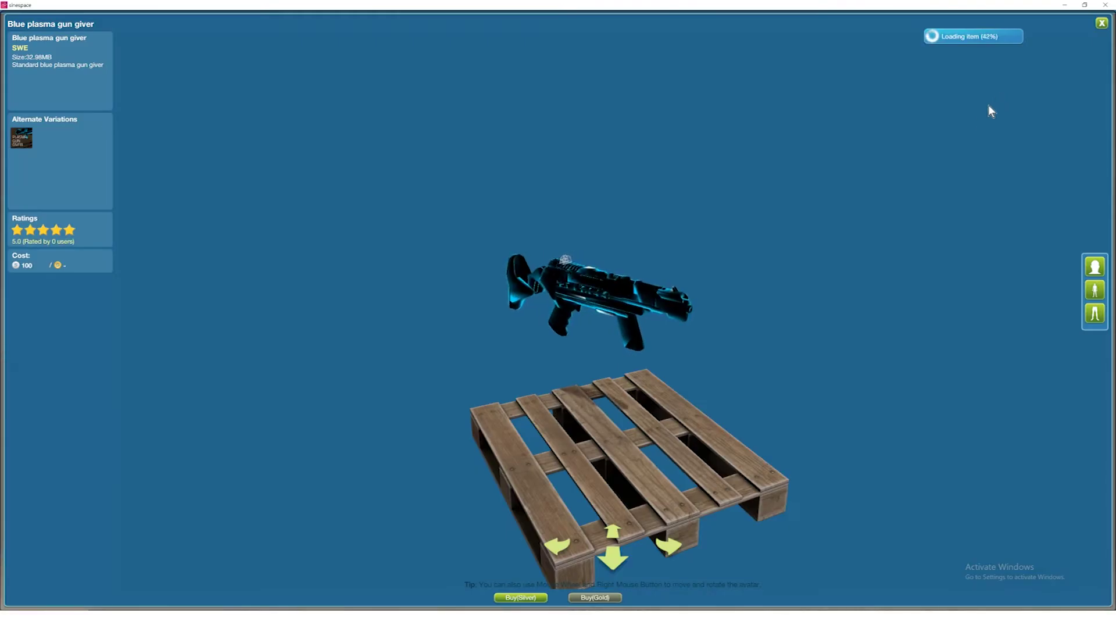
{"action": "right_click_drag", "start_coordinate": [837, 367], "coordinate": [547, 523]}
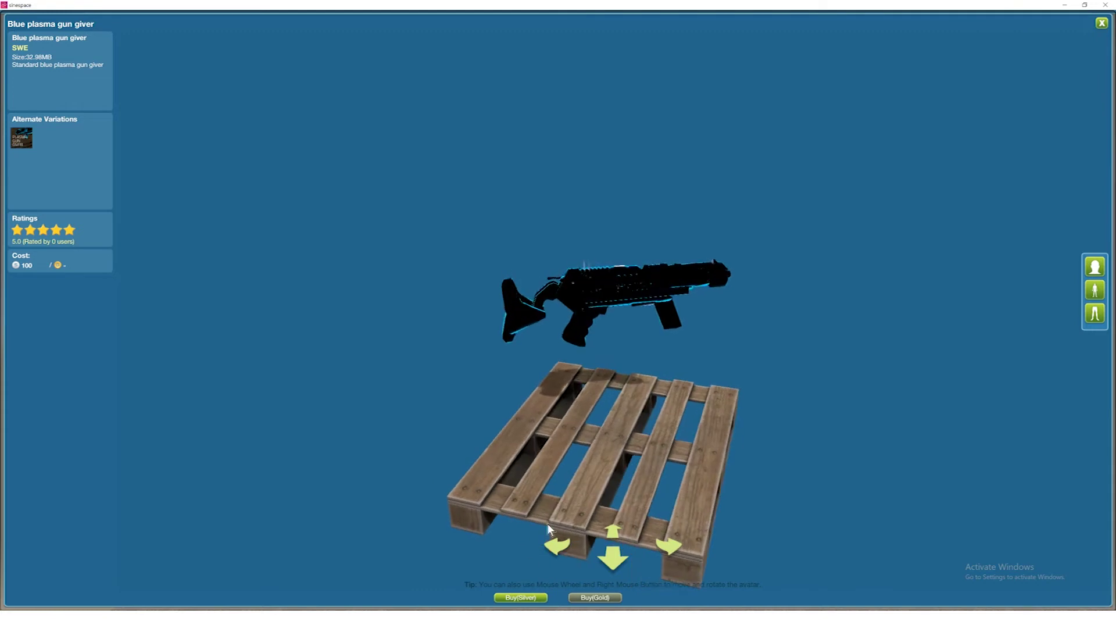
{"action": "left_click", "coordinate": [531, 596]}
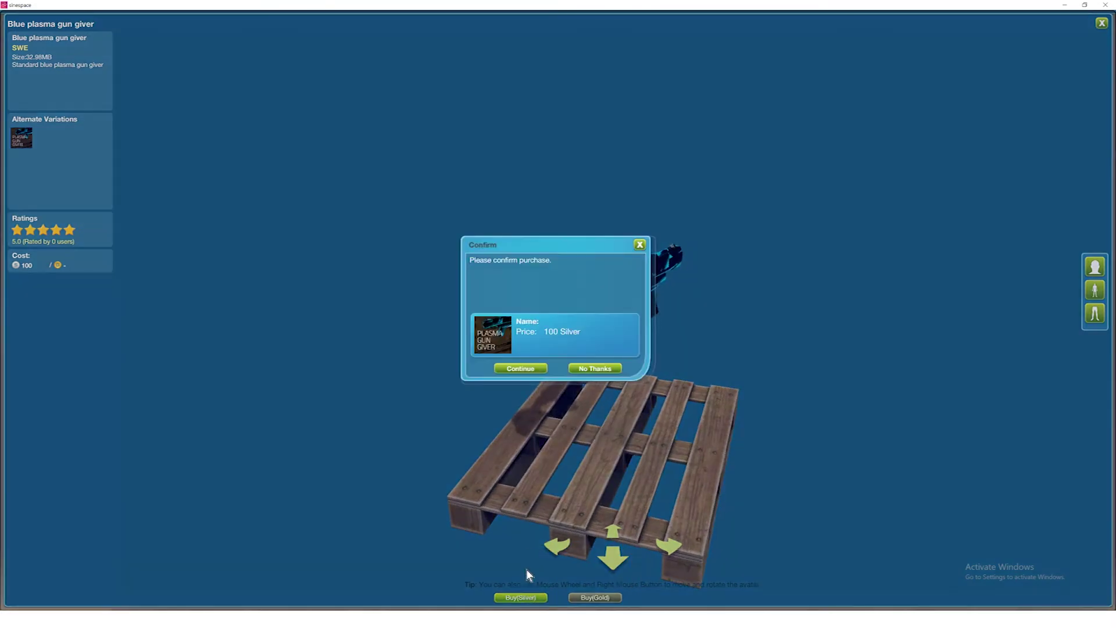
{"action": "left_click", "coordinate": [520, 369]}
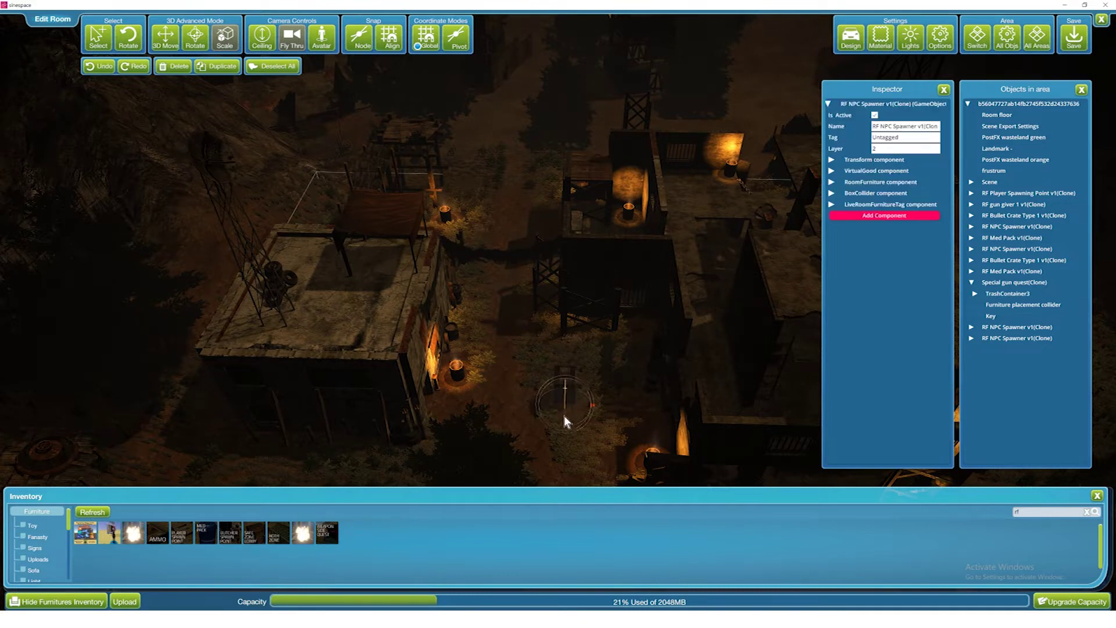
- Place the RF NPC Spawner v1 on the wasteland ground
{"action": "left_click", "coordinate": [571, 427]}
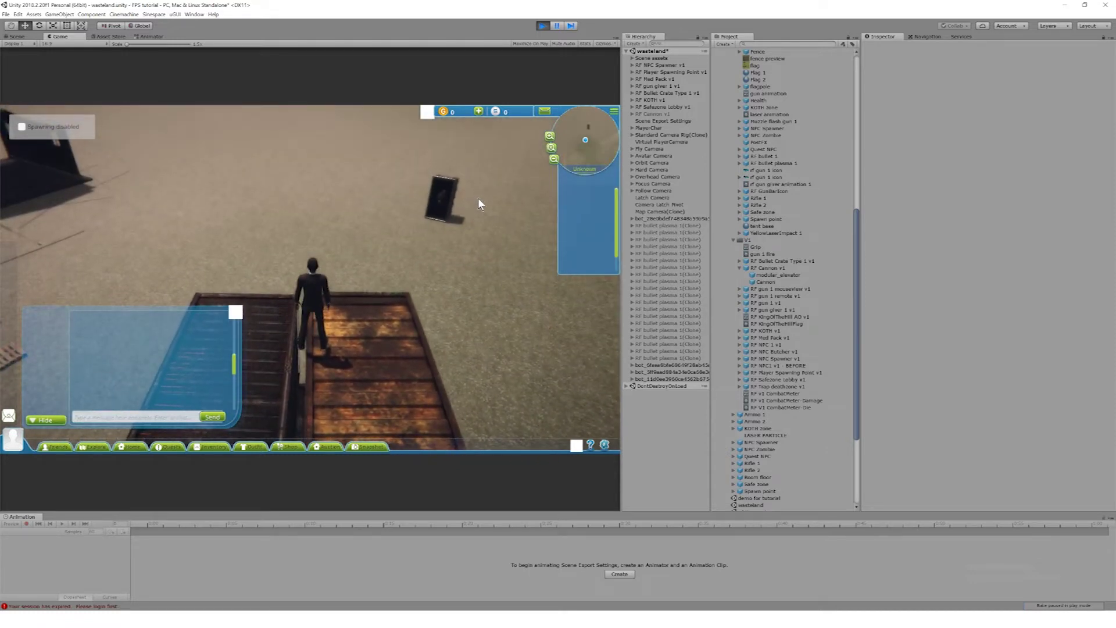
- Shift the Mechanic Quest building slightly, then open and close the Mechanic quest's step canvas
{"action": "left_click", "coordinate": [16, 36]}
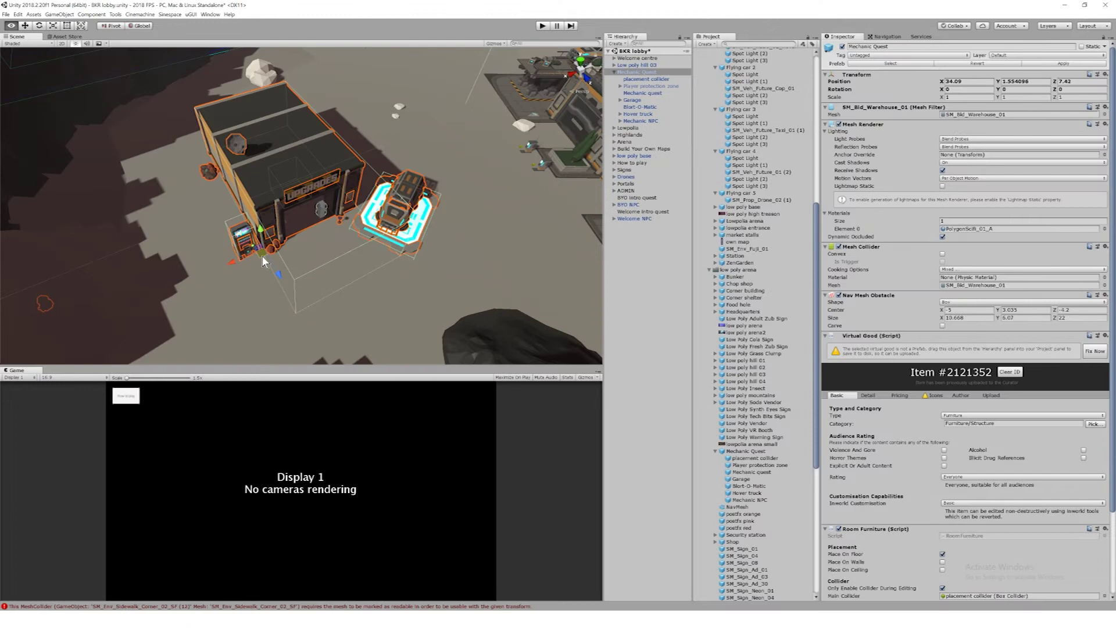
{"action": "mouse_move", "coordinate": [262, 256]}
{"action": "left_mouse_down"}
{"action": "mouse_move", "coordinate": [218, 267]}
{"action": "mouse_move", "coordinate": [278, 257]}
{"action": "left_mouse_up"}
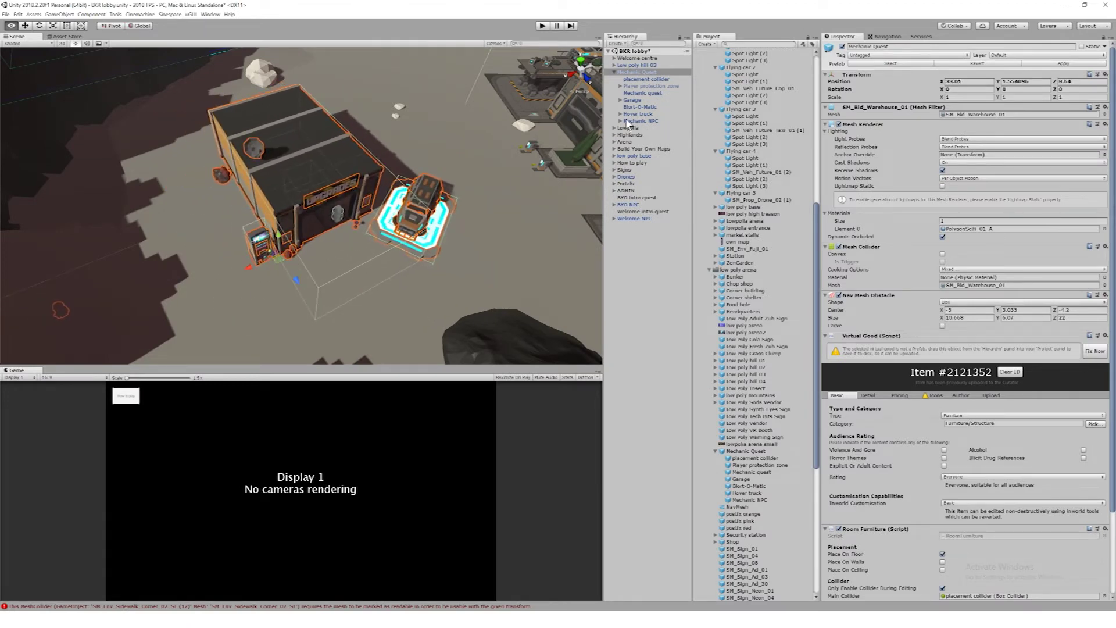
{"action": "left_click", "coordinate": [650, 94]}
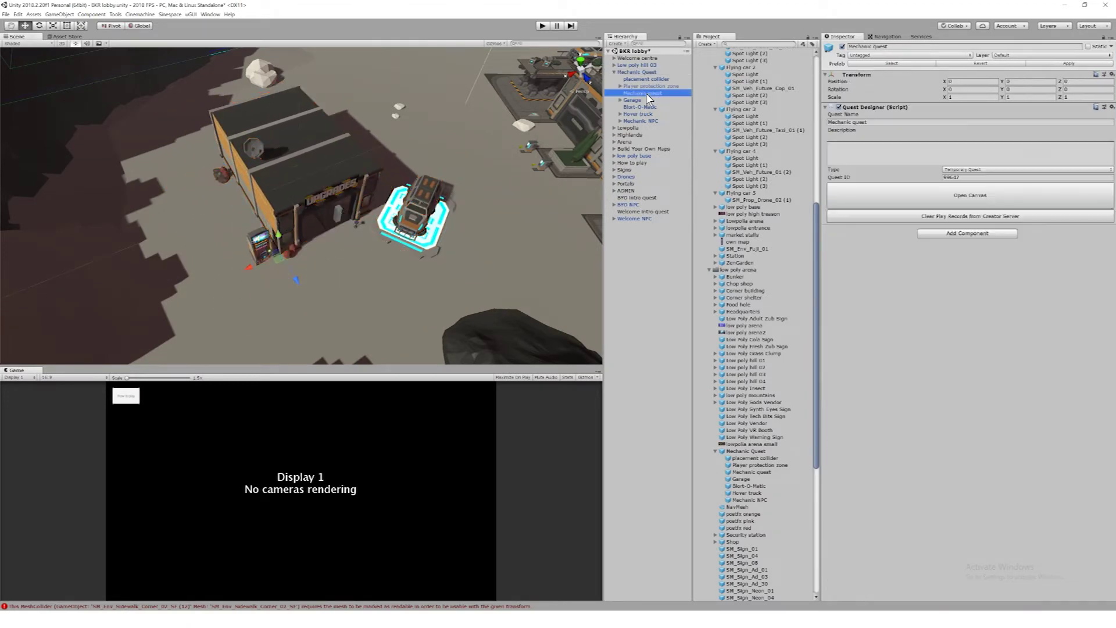
{"action": "left_click", "coordinate": [895, 197]}
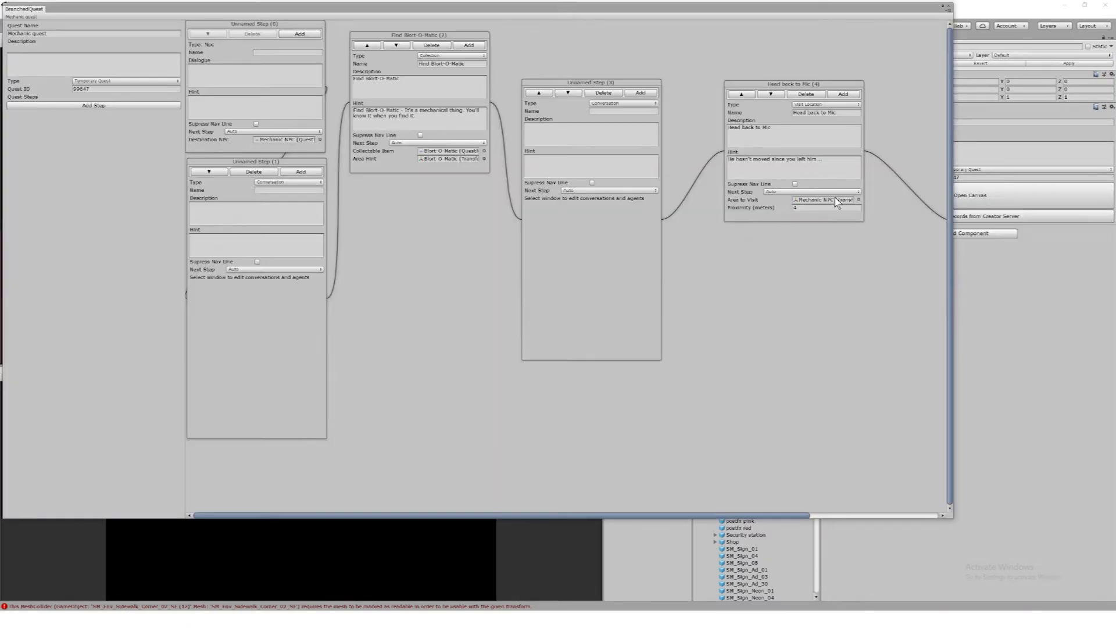
{"action": "left_click", "coordinate": [950, 7]}
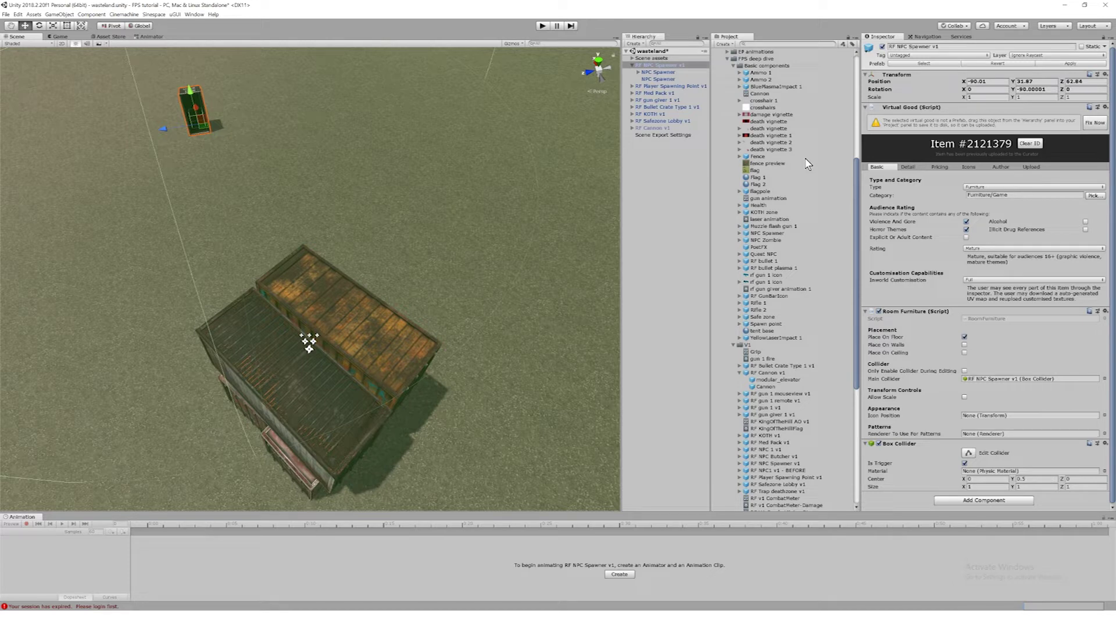
- Drop the Fence prefab into the scene, rotate it to 105 on Y and move it onto open ground
{"action": "right_click_drag", "start_coordinate": [521, 155], "coordinate": [344, 223]}
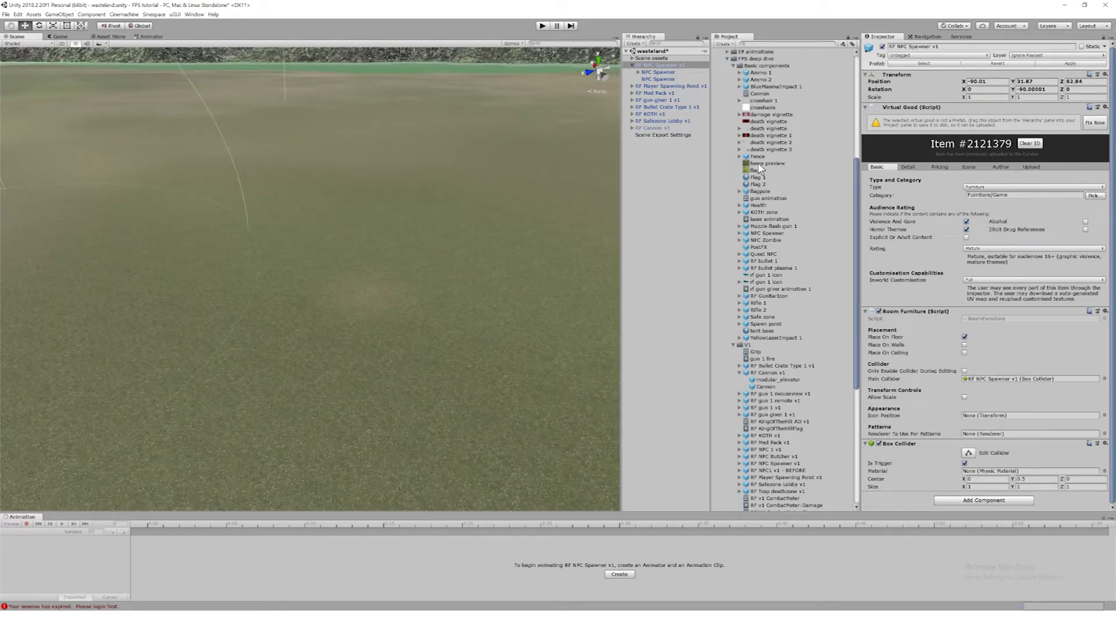
{"action": "left_click_drag", "start_coordinate": [757, 157], "coordinate": [337, 394]}
{"action": "key", "text": "e"}
{"action": "key", "text": "w"}
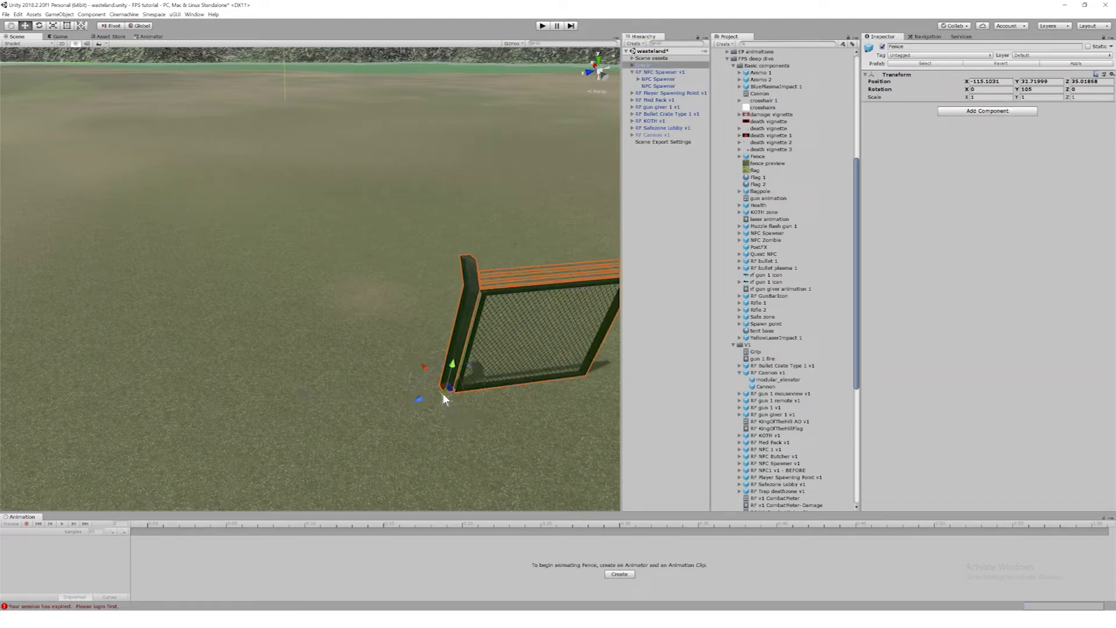
{"action": "left_click_drag", "start_coordinate": [442, 393], "coordinate": [248, 362]}
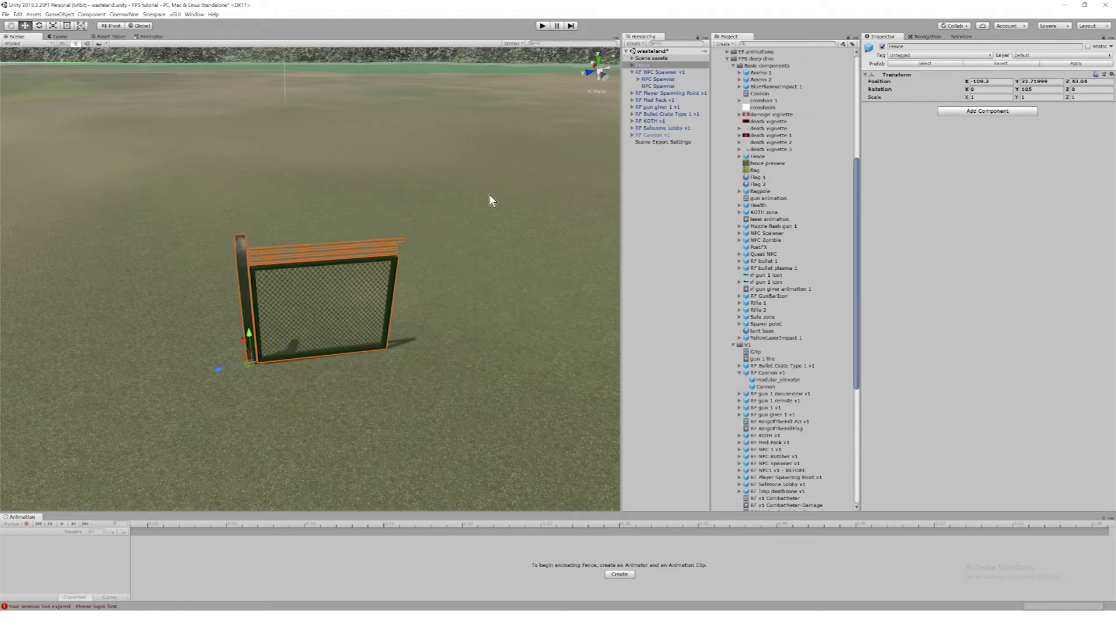
- Inspect the Fence's fenceColumn1 part from above, then reselect the whole Fence object
{"action": "left_click", "coordinate": [633, 65]}
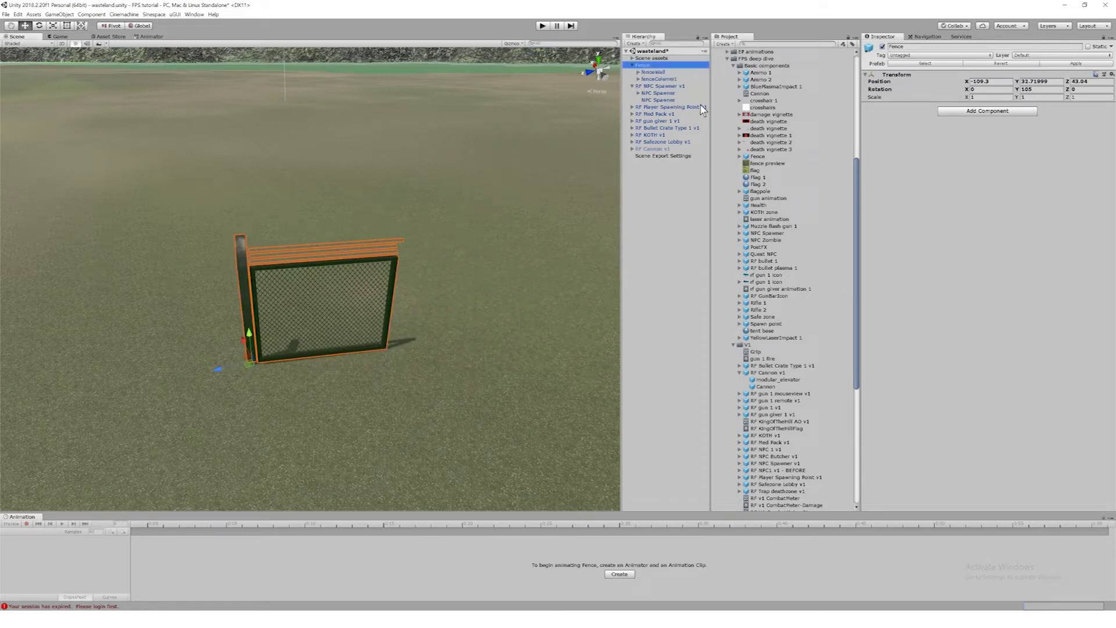
{"action": "left_click", "coordinate": [665, 84]}
{"action": "left_click_drag", "start_coordinate": [394, 231], "coordinate": [499, 236], "text": "alt"}
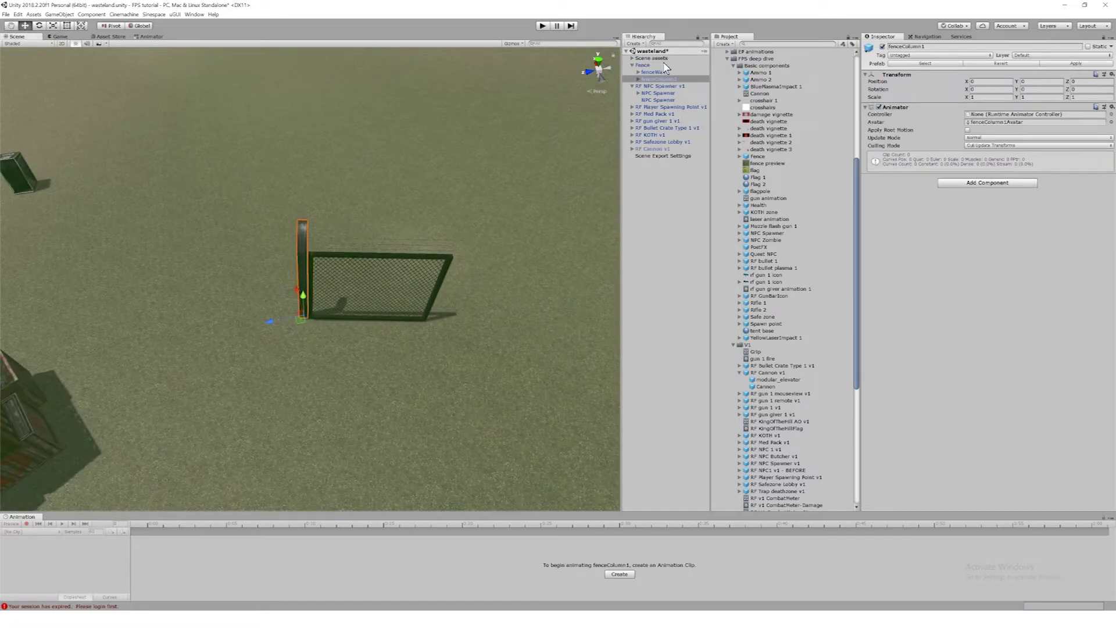
{"action": "left_click", "coordinate": [645, 65]}
- Add a Room Furniture component with Place On Floor enabled to the Fence, then reselect the Fence
{"action": "key", "text": "ctrl+shift+a"}
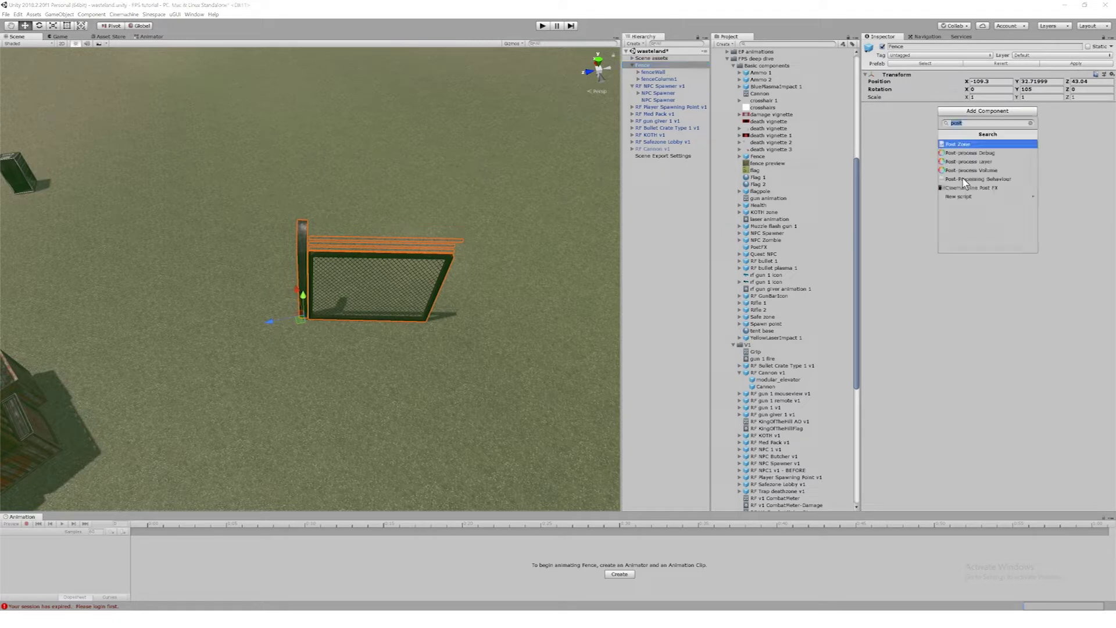
{"action": "type", "text": "room"}
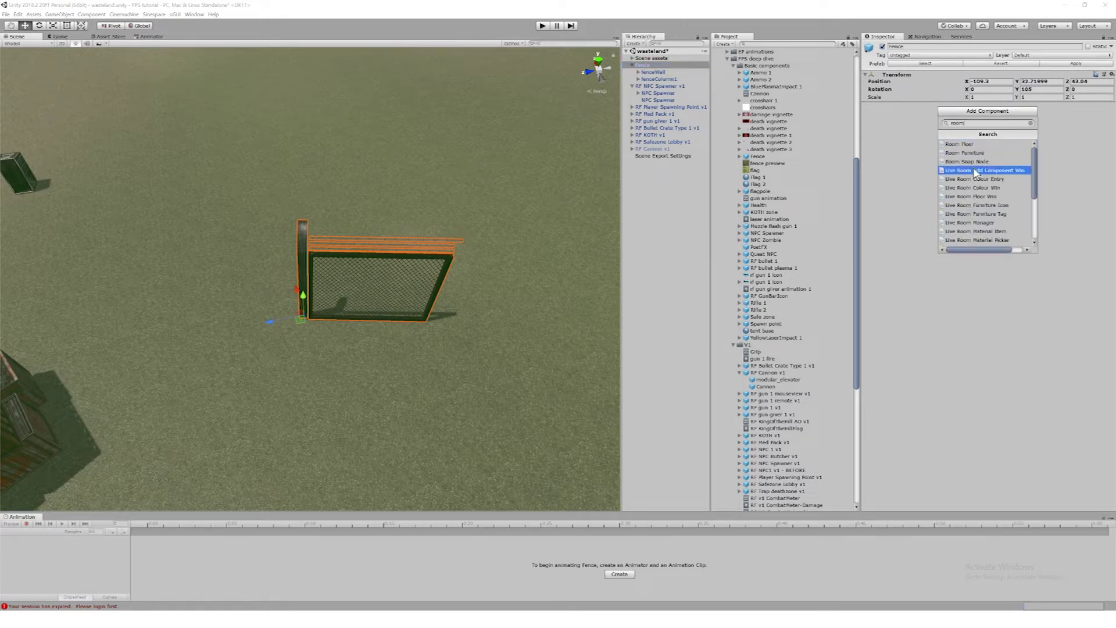
{"action": "left_click", "coordinate": [1004, 154]}
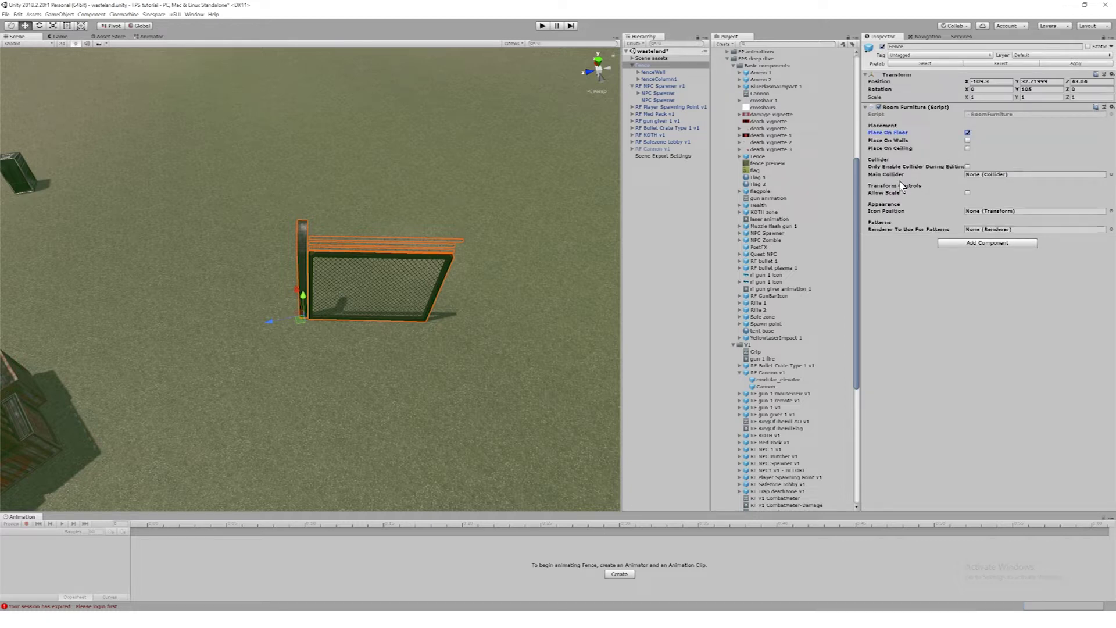
{"action": "left_click", "coordinate": [675, 79]}
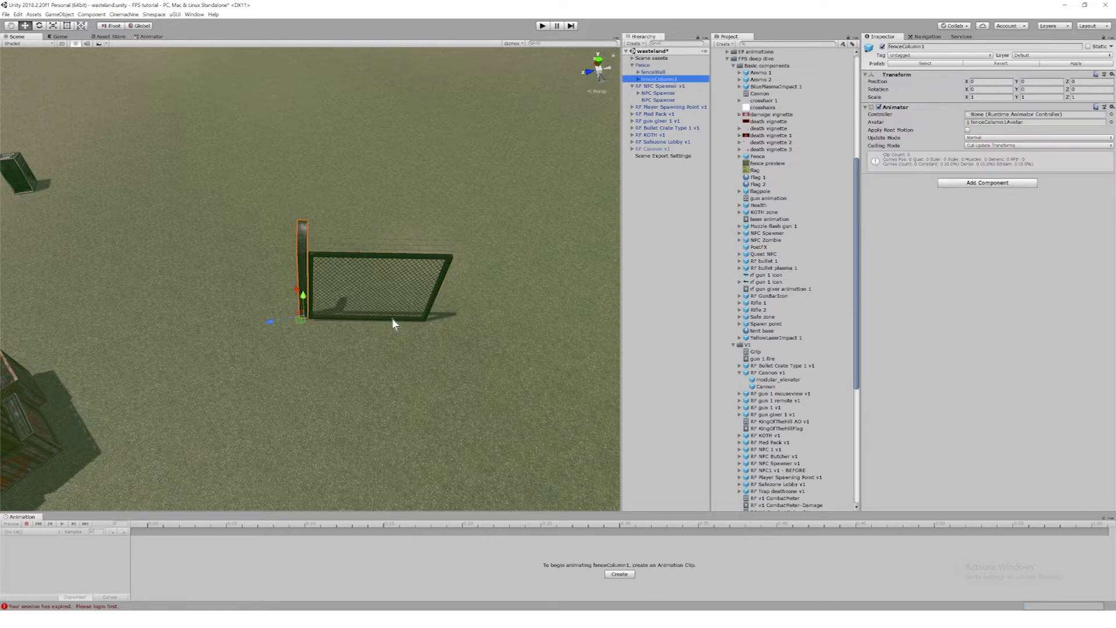
{"action": "left_click", "coordinate": [301, 320]}
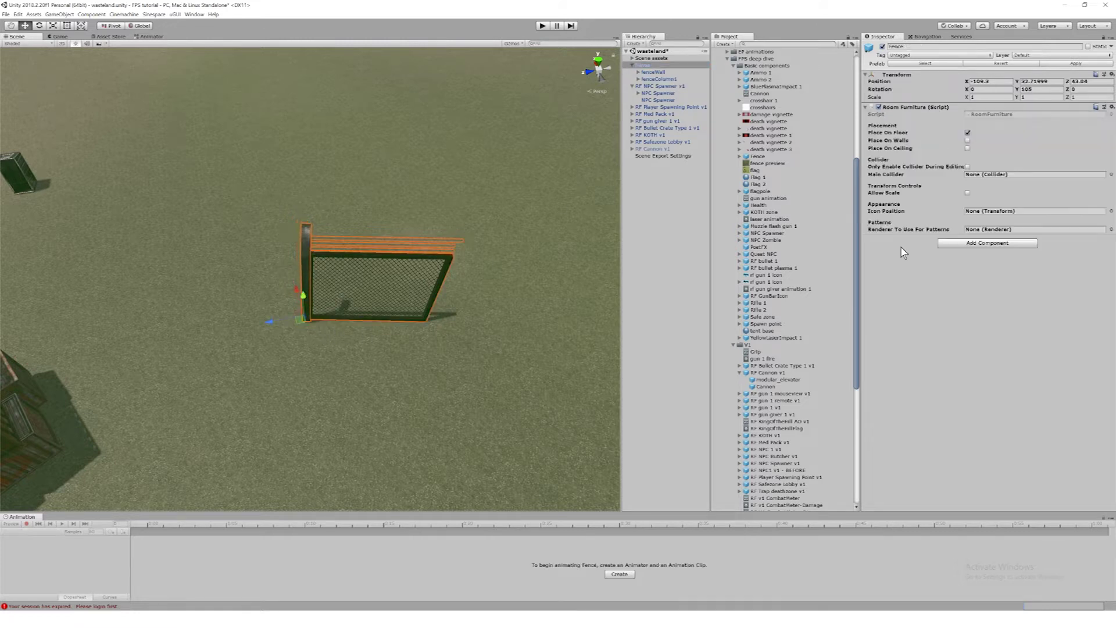
- Add a Box Collider component to the Fence
{"action": "left_click", "coordinate": [942, 243]}
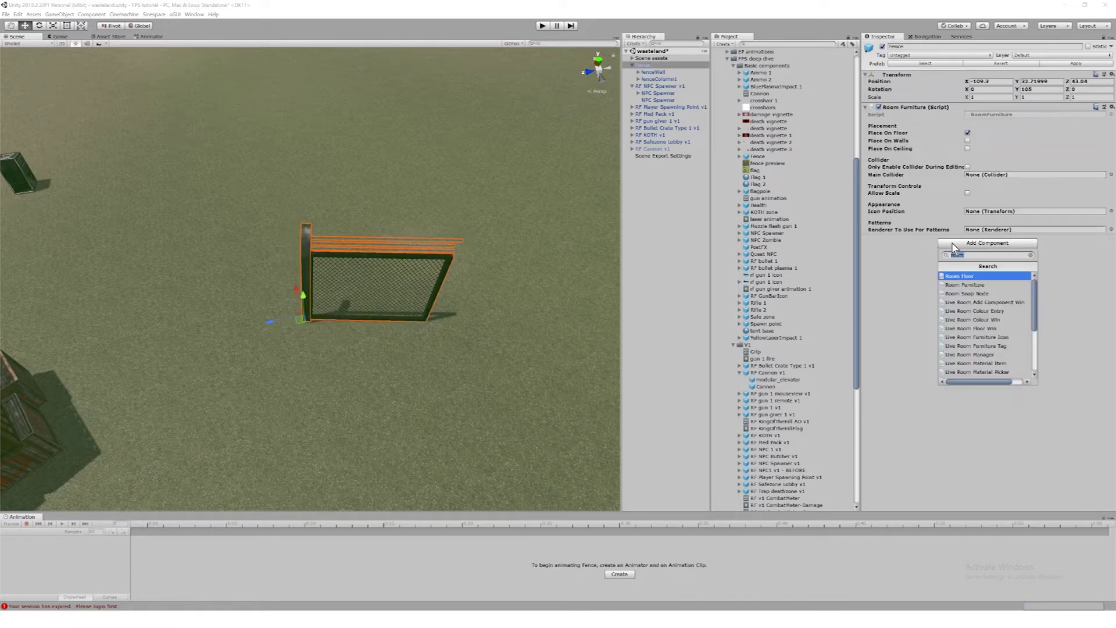
{"action": "type", "text": "box"}
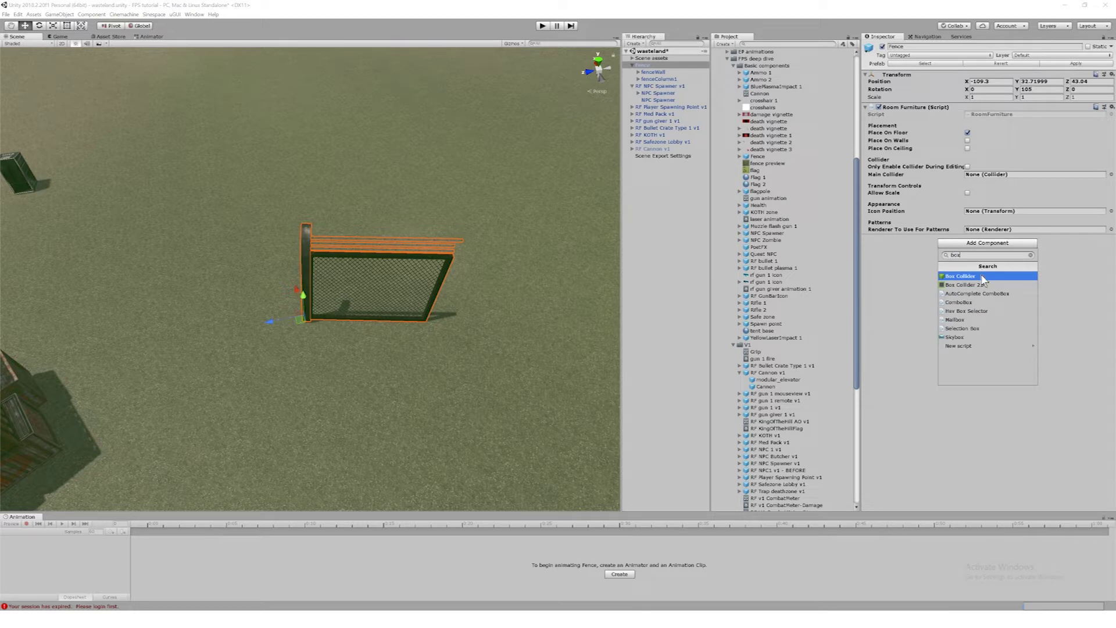
{"action": "left_click", "coordinate": [982, 279]}
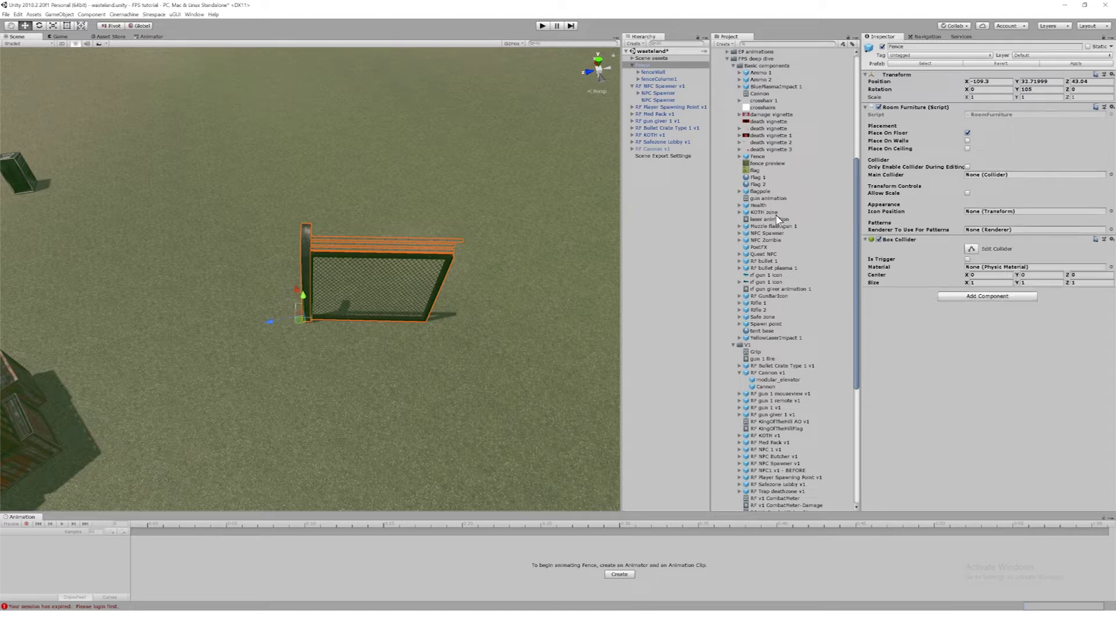
- Resize the Box Collider's bounds so they enclose the whole fence panel
{"action": "left_click", "coordinate": [971, 250]}
{"action": "left_click_drag", "start_coordinate": [312, 316], "coordinate": [378, 259]}
{"action": "middle_click_drag", "start_coordinate": [378, 259], "coordinate": [368, 219]}
{"action": "key", "text": "f"}
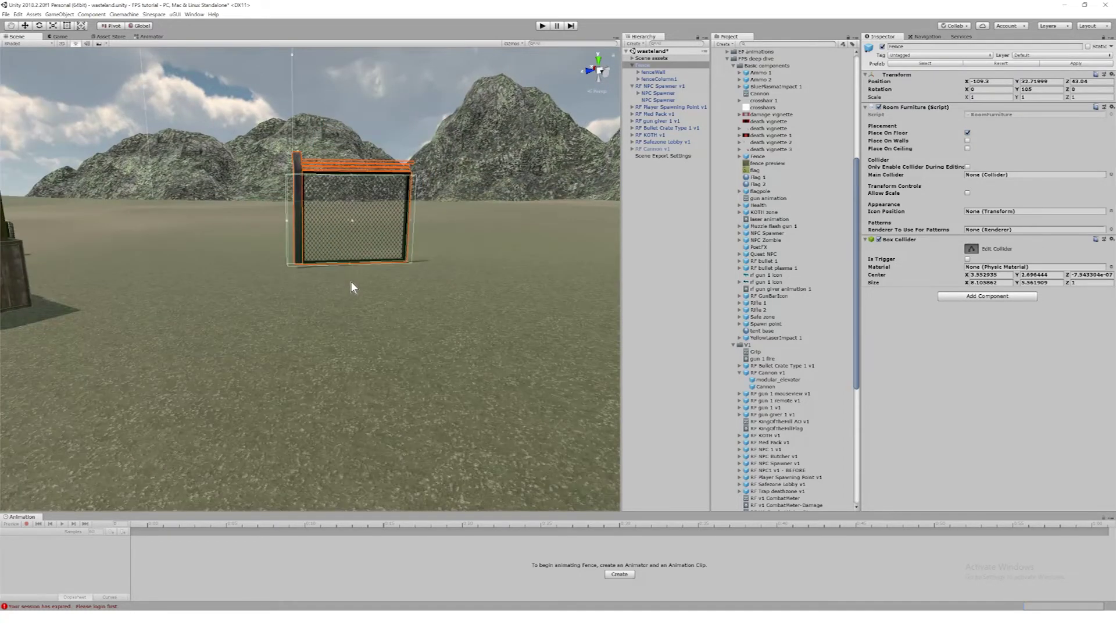
{"action": "left_click_drag", "start_coordinate": [286, 209], "coordinate": [406, 303]}
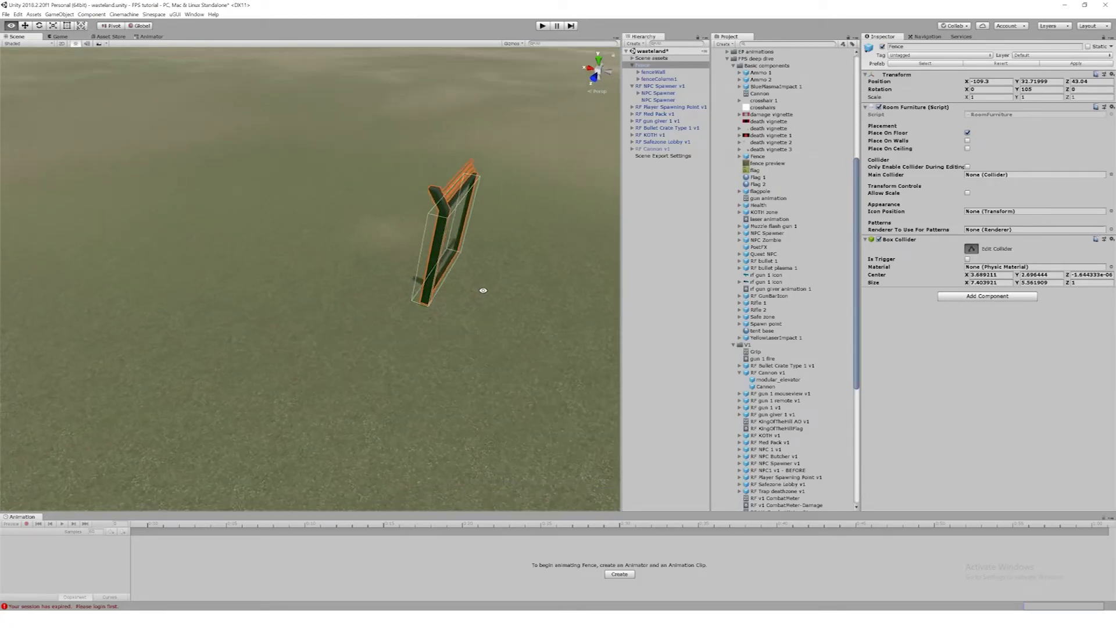
{"action": "left_click_drag", "start_coordinate": [483, 290], "coordinate": [375, 201], "text": "alt"}
{"action": "left_click", "coordinate": [971, 248]}
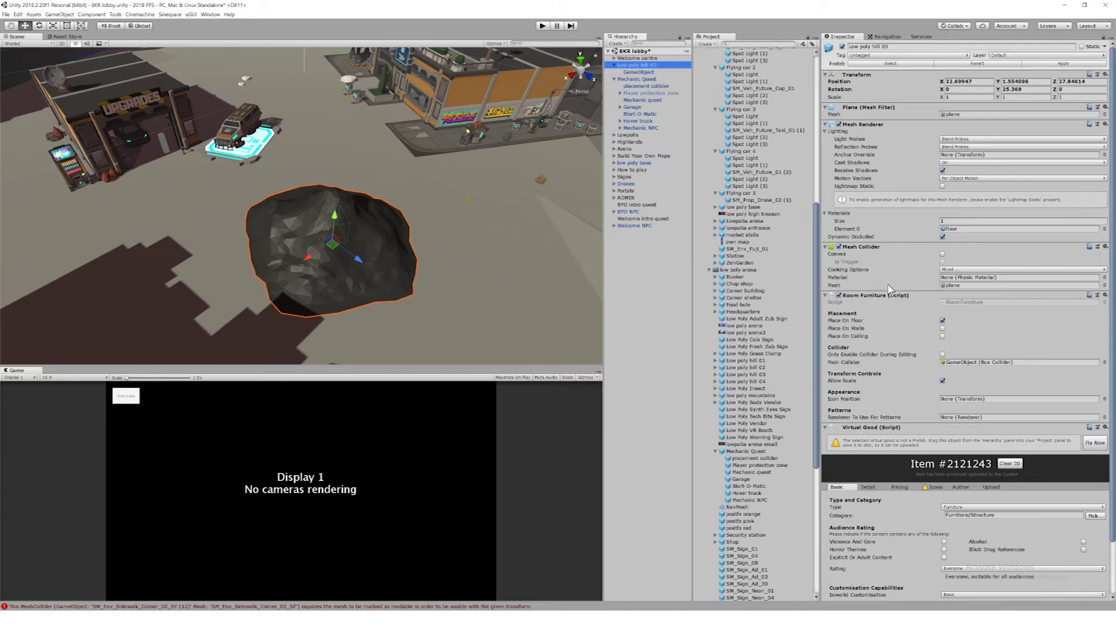
{"action": "left_click", "coordinate": [647, 72]}
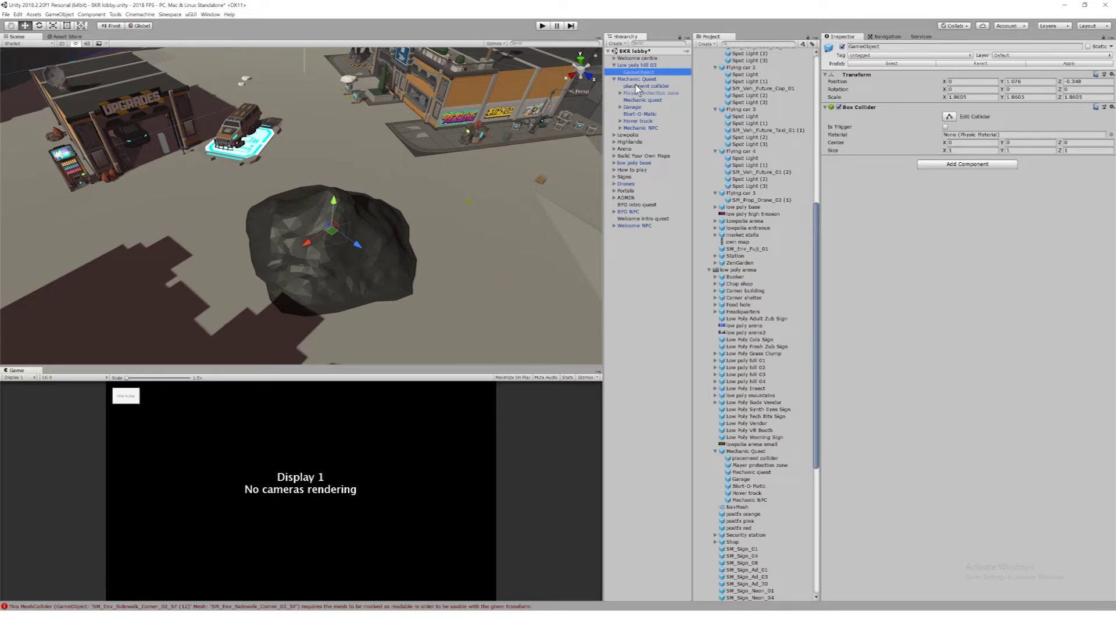
{"action": "left_click", "coordinate": [645, 66]}
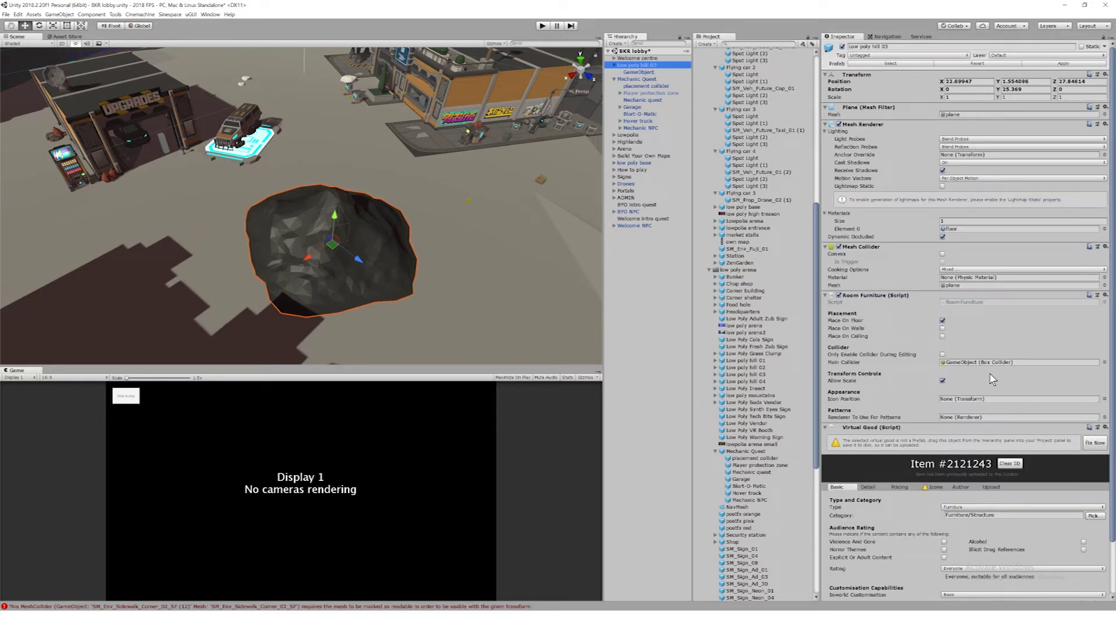
{"action": "left_click", "coordinate": [995, 363]}
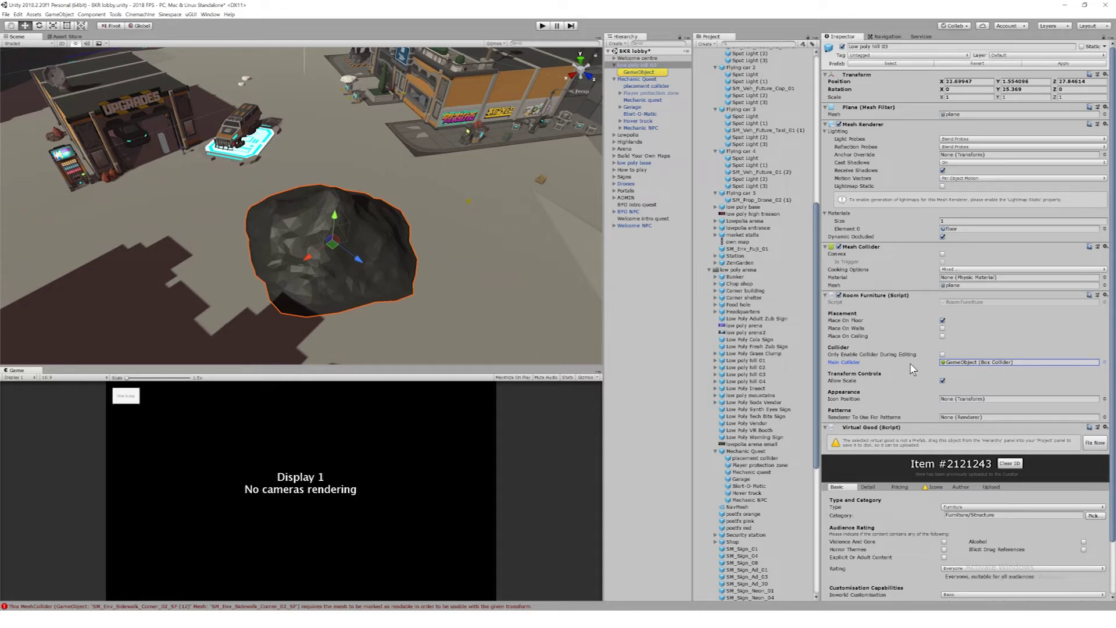
{"action": "left_click", "coordinate": [942, 354]}
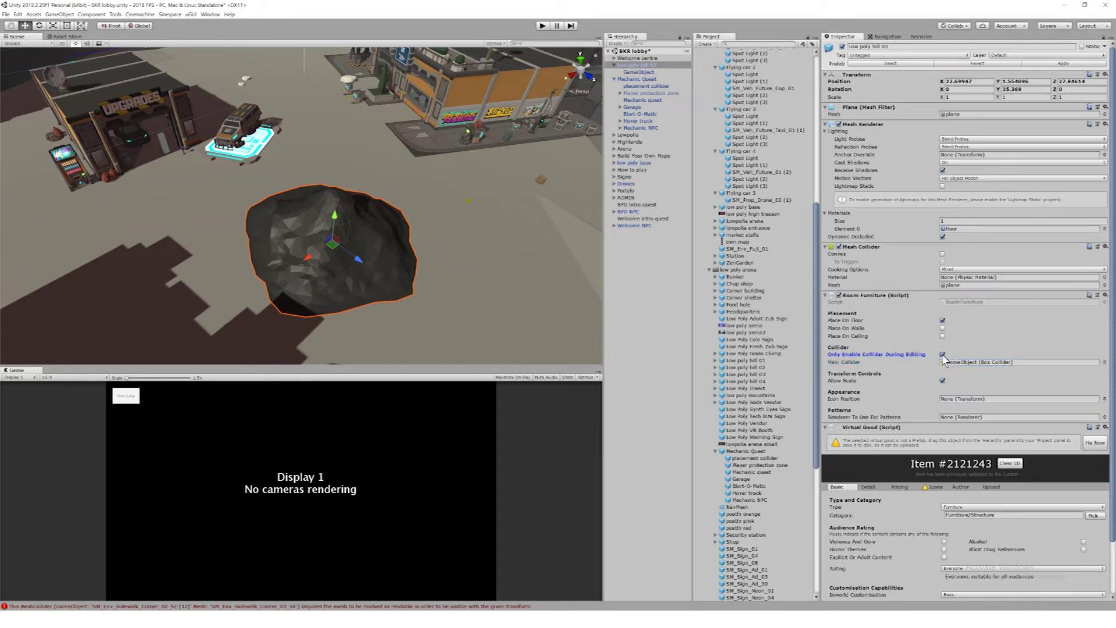
{"action": "key", "text": "alt+Tab"}
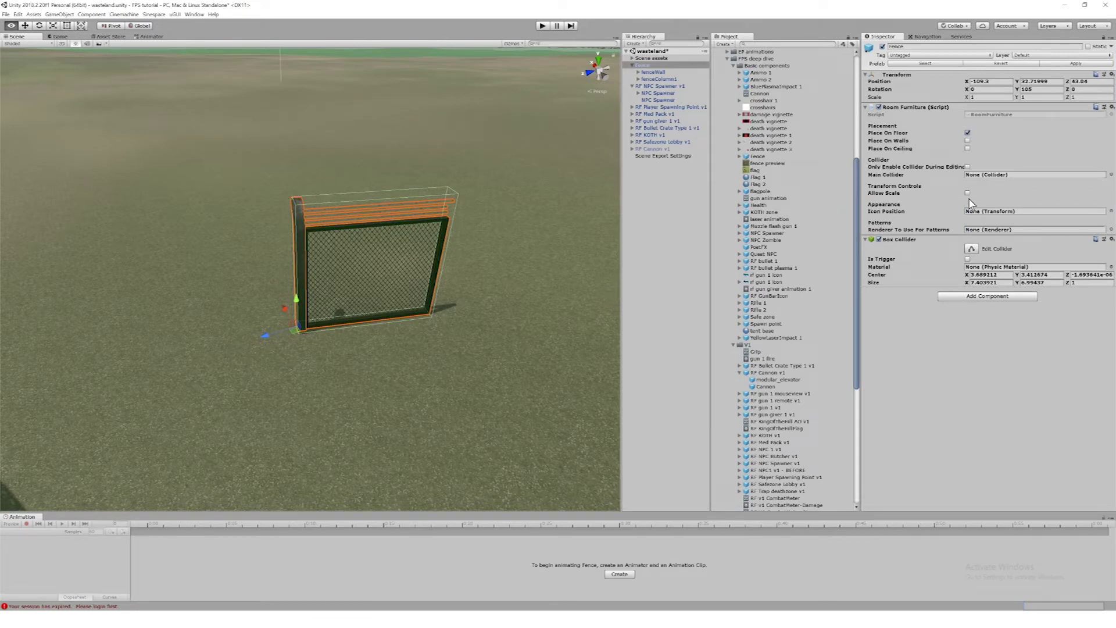
- Set the Fence's Box Collider as Main Collider, keep editing-only collider off, and enable Allow Scale
{"action": "left_click_drag", "start_coordinate": [654, 66], "coordinate": [989, 178]}
{"action": "left_click", "coordinate": [967, 166]}
{"action": "left_click", "coordinate": [967, 166]}
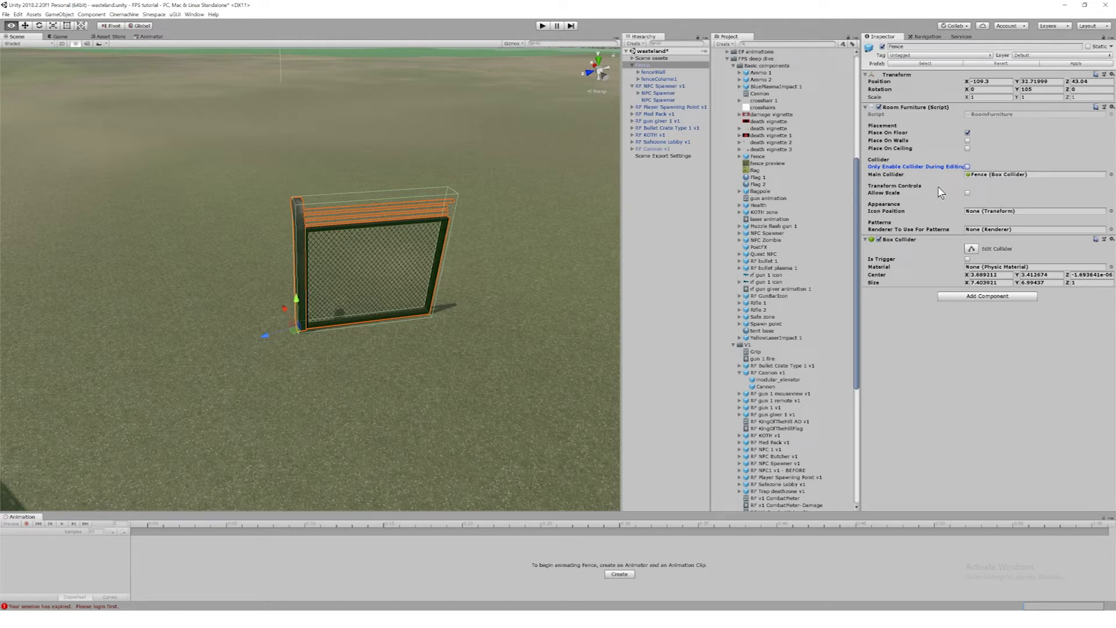
{"action": "left_click", "coordinate": [967, 192]}
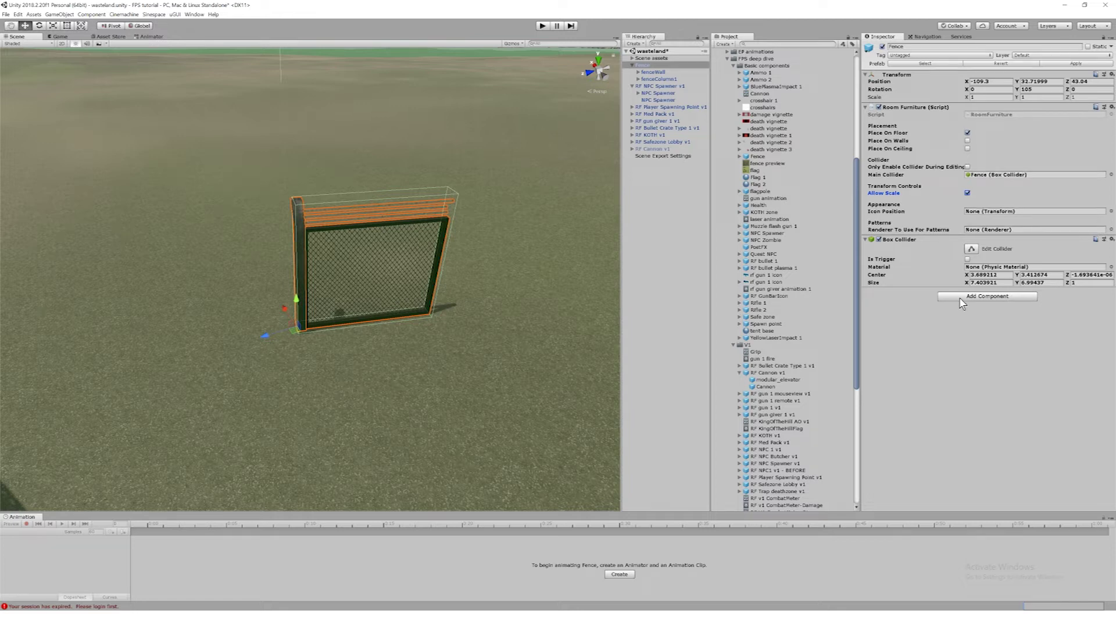
{"action": "left_click", "coordinate": [987, 296]}
- Add a Nav Mesh Obstacle to the fence and size it to 8 × 4.69 × 1
{"action": "type", "text": "nav"}
{"action": "left_click", "coordinate": [973, 337]}
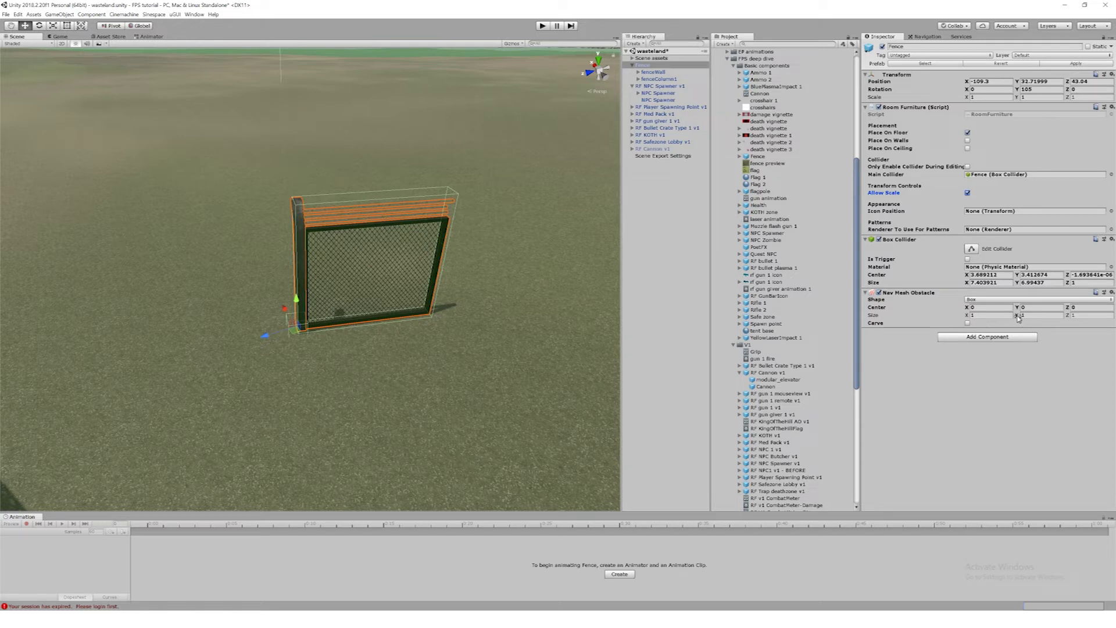
{"action": "left_click_drag", "start_coordinate": [1017, 314], "coordinate": [1068, 321]}
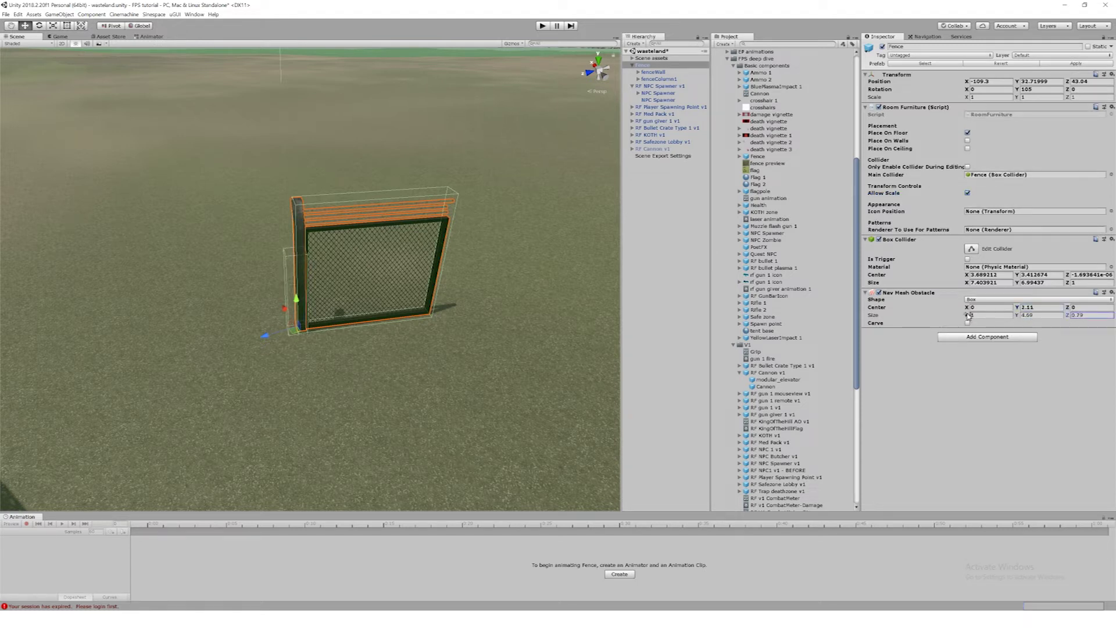
{"action": "left_click_drag", "start_coordinate": [966, 315], "coordinate": [1019, 311]}
{"action": "left_click", "coordinate": [988, 307]}
{"action": "type", "text": "4"}
{"action": "left_click", "coordinate": [989, 315]}
{"action": "type", "text": "8"}
{"action": "left_click", "coordinate": [1088, 314]}
{"action": "type", "text": "1"}
- Recenter the obstacle box at 3.5, 2.23, 0, keeping its size X at 8
{"action": "left_click_drag", "start_coordinate": [326, 250], "coordinate": [419, 326], "text": "alt"}
{"action": "left_click", "coordinate": [988, 314]}
{"action": "type", "text": "7"}
{"action": "left_click", "coordinate": [989, 307]}
{"action": "type", "text": "3.5"}
{"action": "left_click_drag", "start_coordinate": [1017, 307], "coordinate": [1024, 307]}
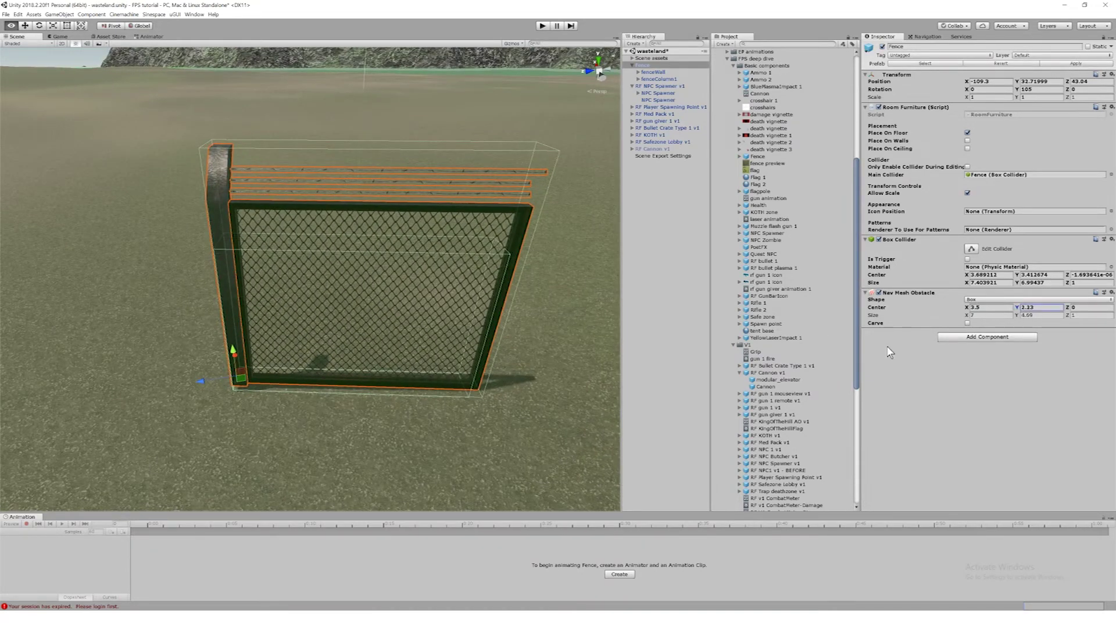
{"action": "left_click_drag", "start_coordinate": [465, 361], "coordinate": [558, 326], "text": "alt"}
{"action": "left_click", "coordinate": [988, 315]}
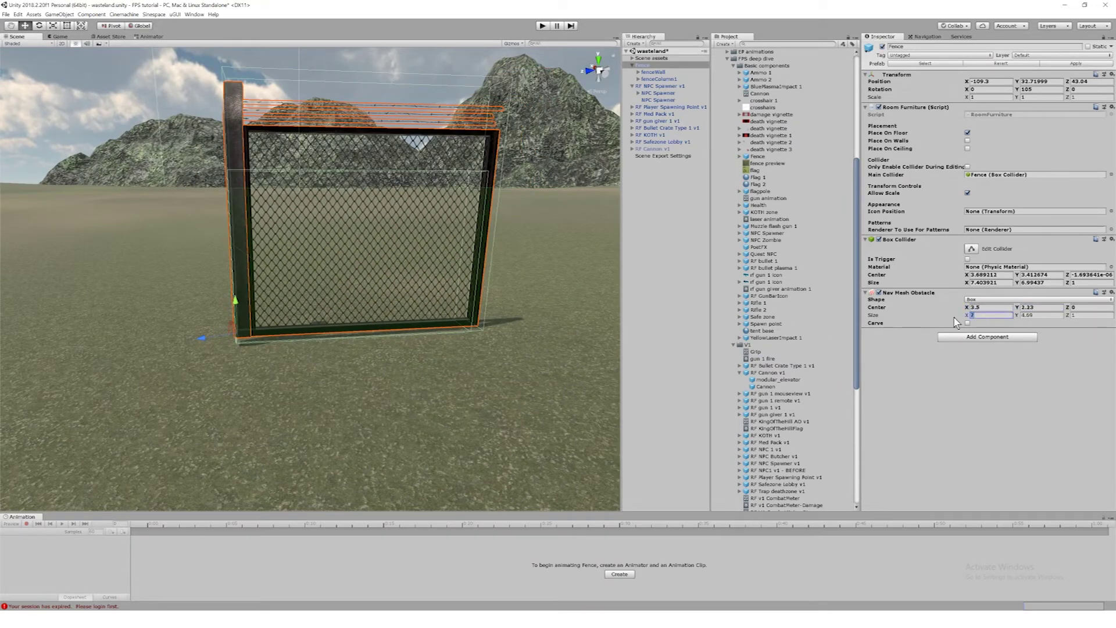
{"action": "type", "text": "8"}
{"action": "key", "text": "BackSpace"}
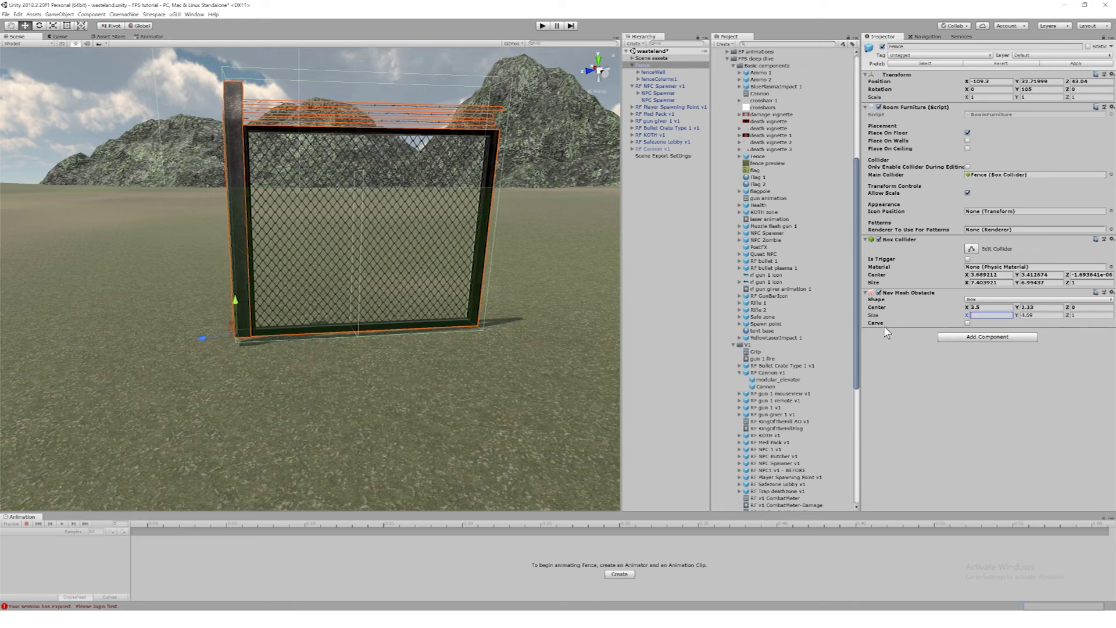
{"action": "type", "text": "8"}
{"action": "scroll", "coordinate": [433, 275], "scroll_direction": "down", "scroll_amount": 3}
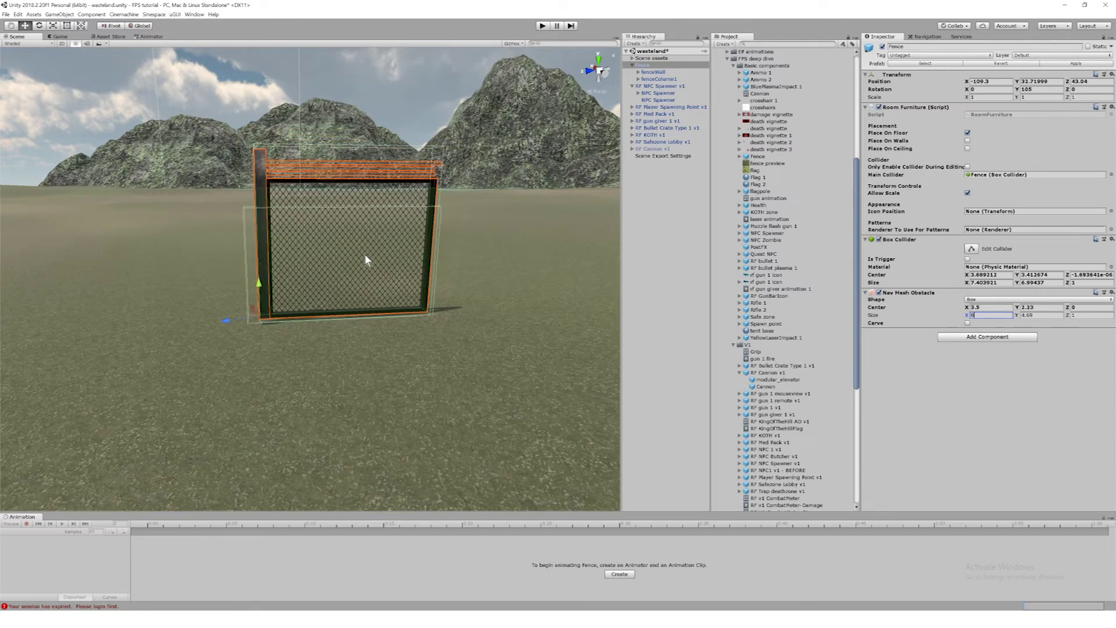
{"action": "left_click_drag", "start_coordinate": [365, 254], "coordinate": [364, 299], "text": "alt"}
- Add a Virtual Good to the fence with type Furniture and category Furniture/Structure
{"action": "left_click", "coordinate": [972, 337]}
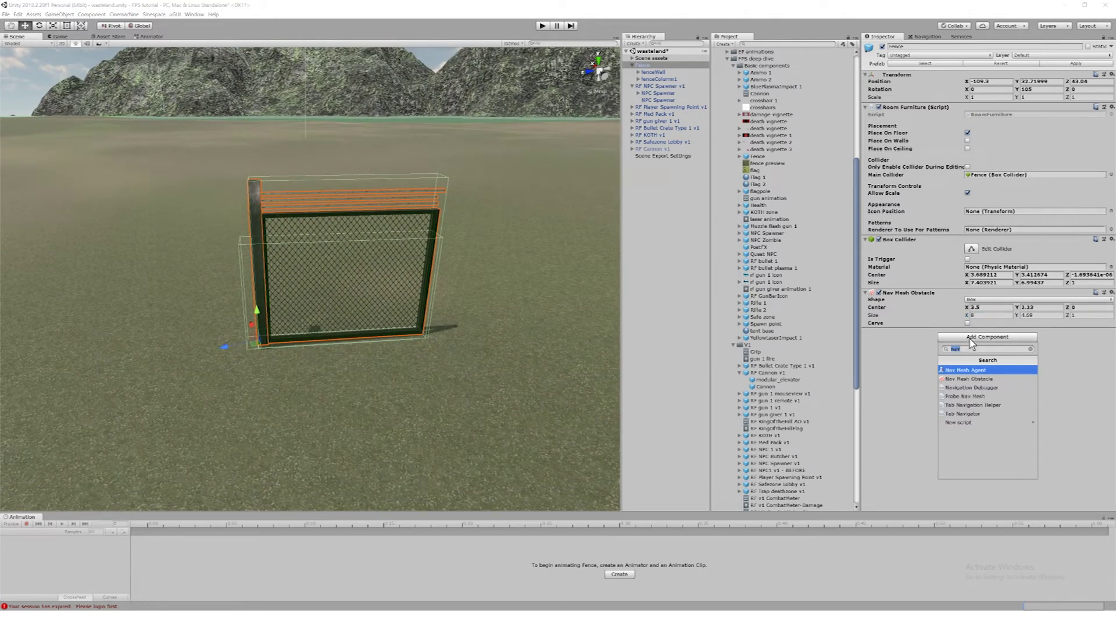
{"action": "type", "text": "virt"}
{"action": "left_click", "coordinate": [987, 370]}
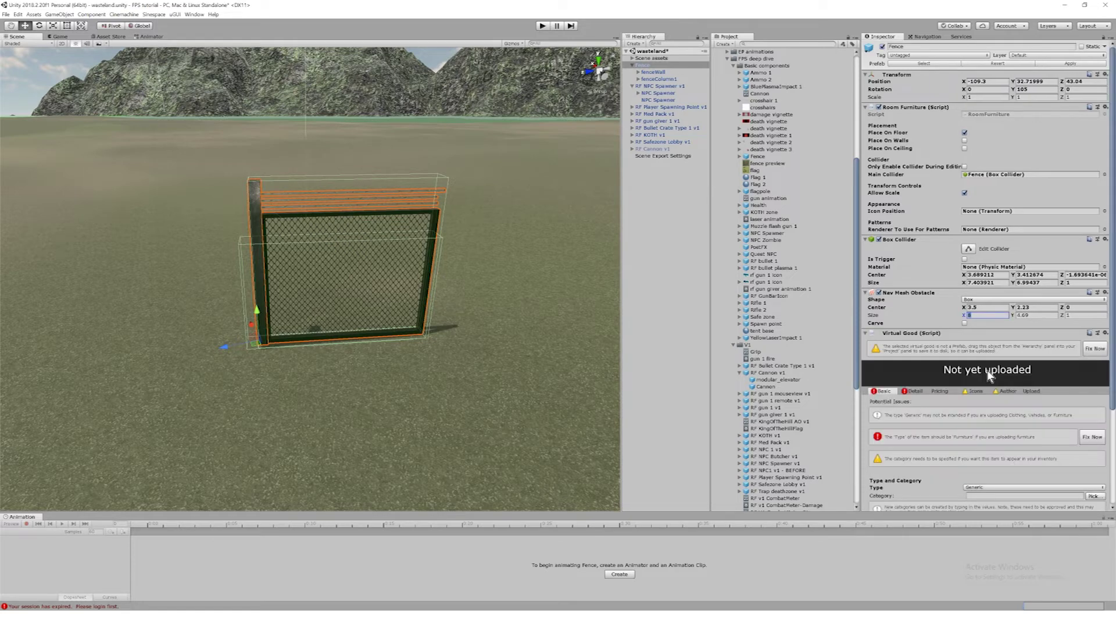
{"action": "scroll", "coordinate": [980, 356], "scroll_direction": "down", "scroll_amount": 5}
{"action": "left_click", "coordinate": [1038, 363]}
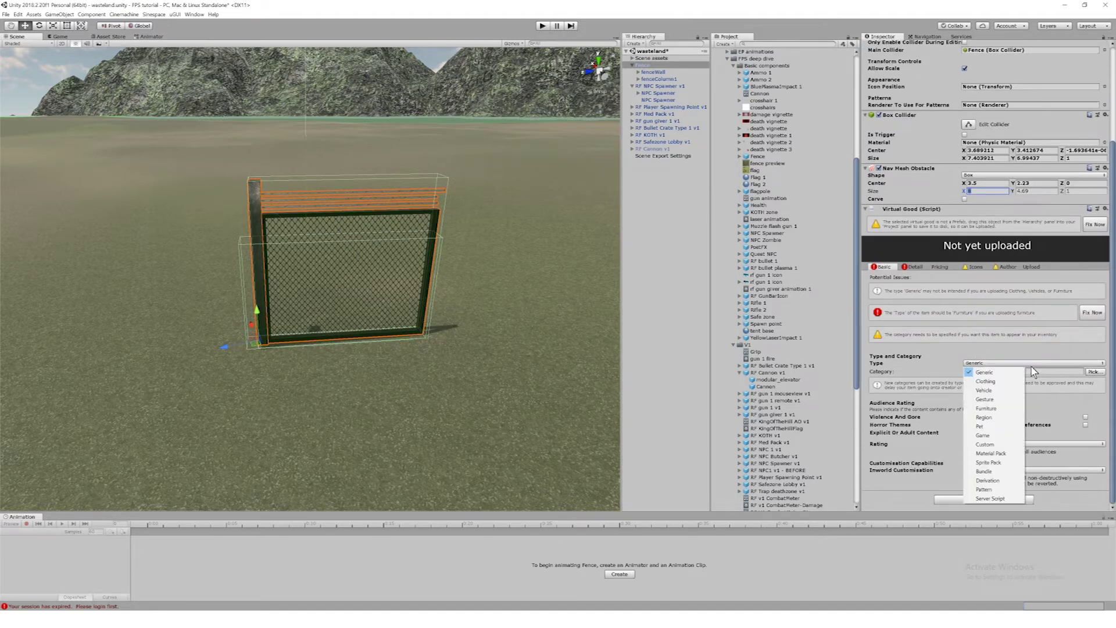
{"action": "left_click", "coordinate": [1003, 408]}
{"action": "left_click", "coordinate": [1095, 371]}
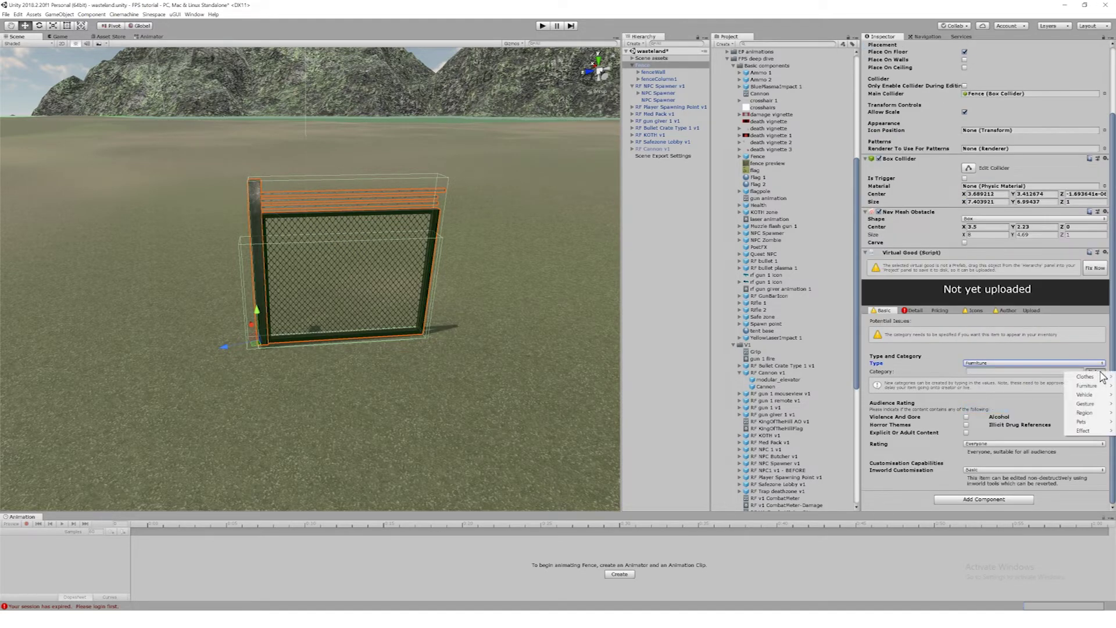
{"action": "mouse_move", "coordinate": [1103, 388]}
{"action": "left_click", "coordinate": [1029, 488]}
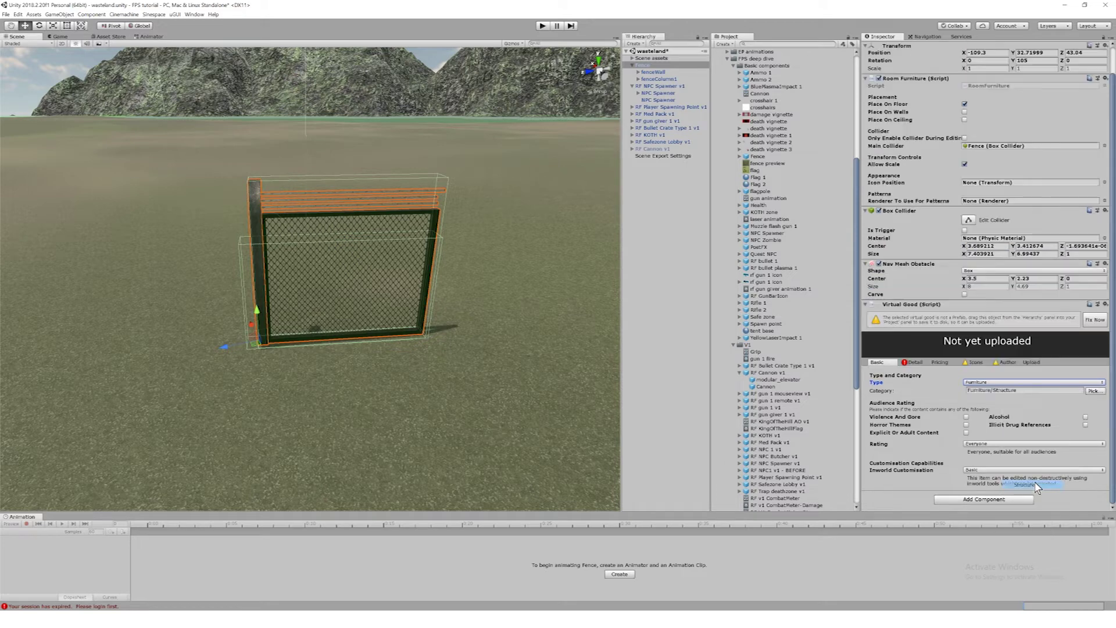
- On the Detail tab, name the item 'A fence' and describe it as 'A barbed wire fence'
{"action": "left_click", "coordinate": [913, 363]}
{"action": "scroll", "coordinate": [919, 372], "scroll_direction": "down", "scroll_amount": 4}
{"action": "left_click", "coordinate": [974, 362]}
{"action": "type", "text": "A fence"}
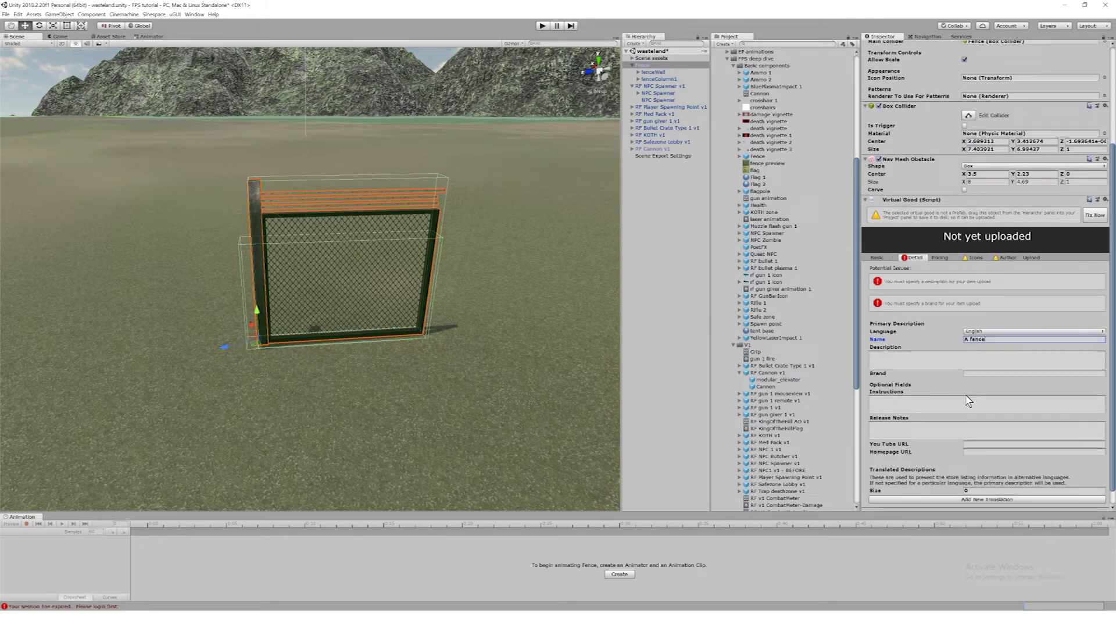
{"action": "left_click", "coordinate": [959, 359]}
{"action": "type", "text": "A barbed wire fence"}
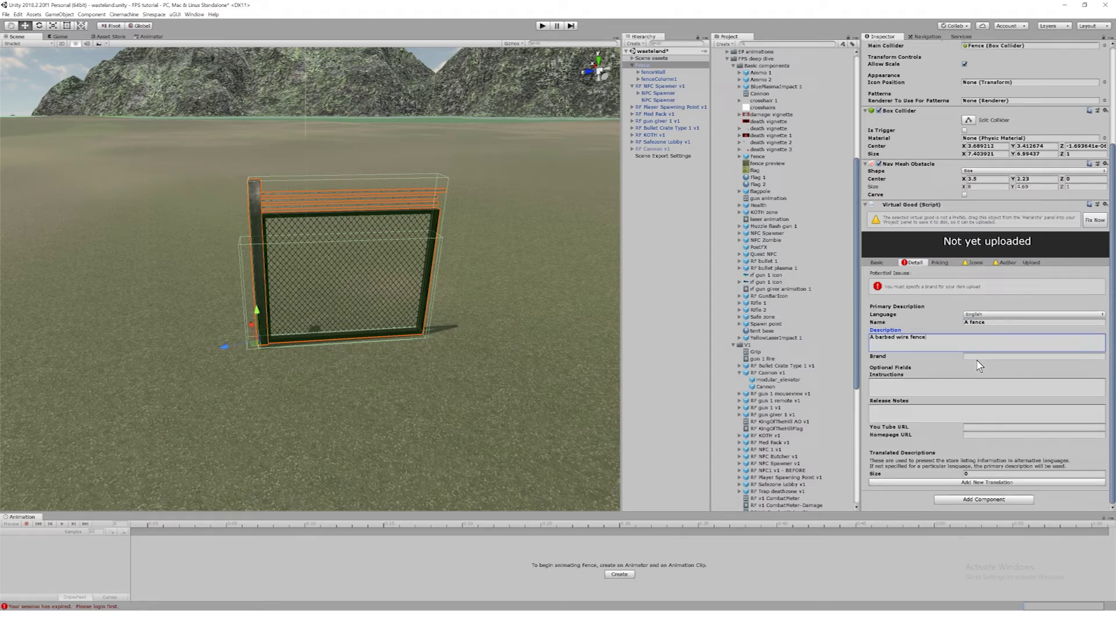
{"action": "left_click", "coordinate": [977, 355]}
- Set the brand to SWE and assign 'fence preview' as both store and inventory icon
{"action": "type", "text": "SWE"}
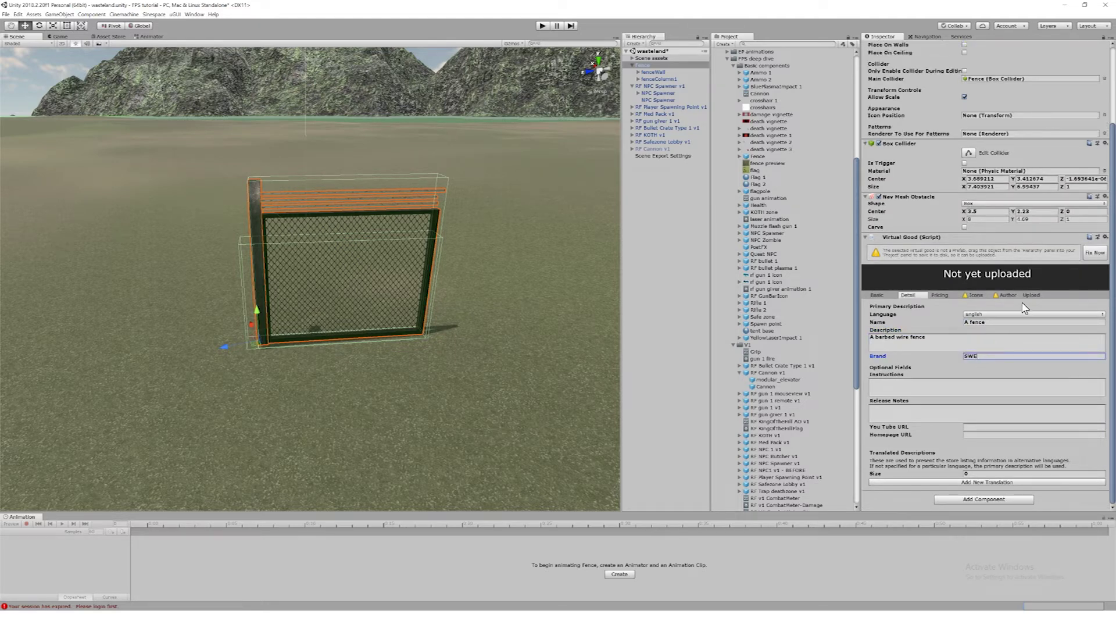
{"action": "left_click", "coordinate": [976, 295]}
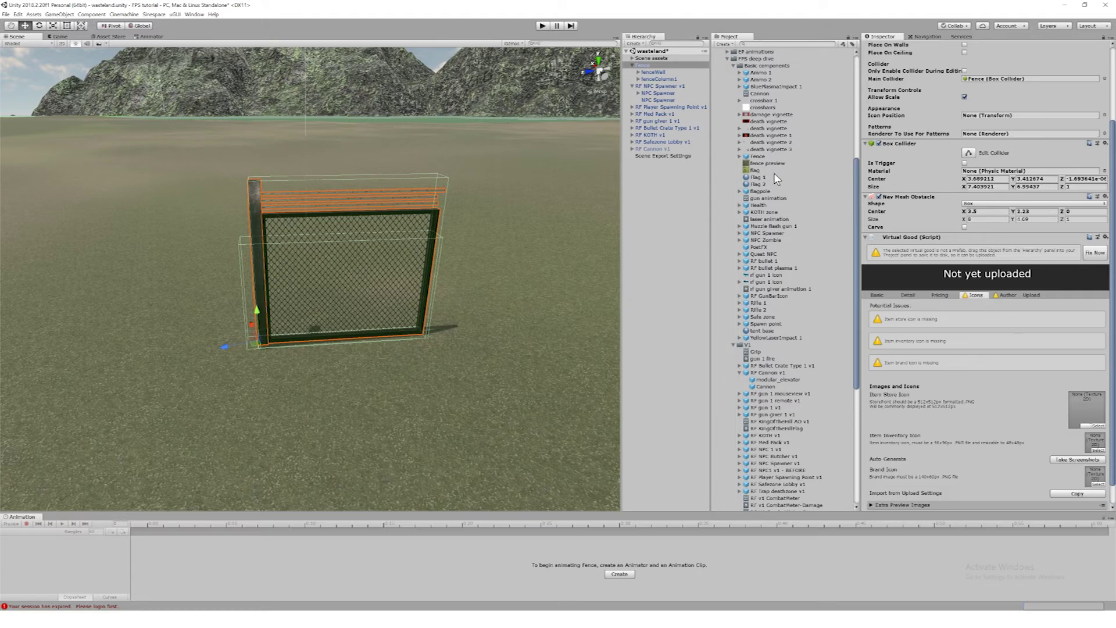
{"action": "left_click_drag", "start_coordinate": [775, 165], "coordinate": [1087, 408]}
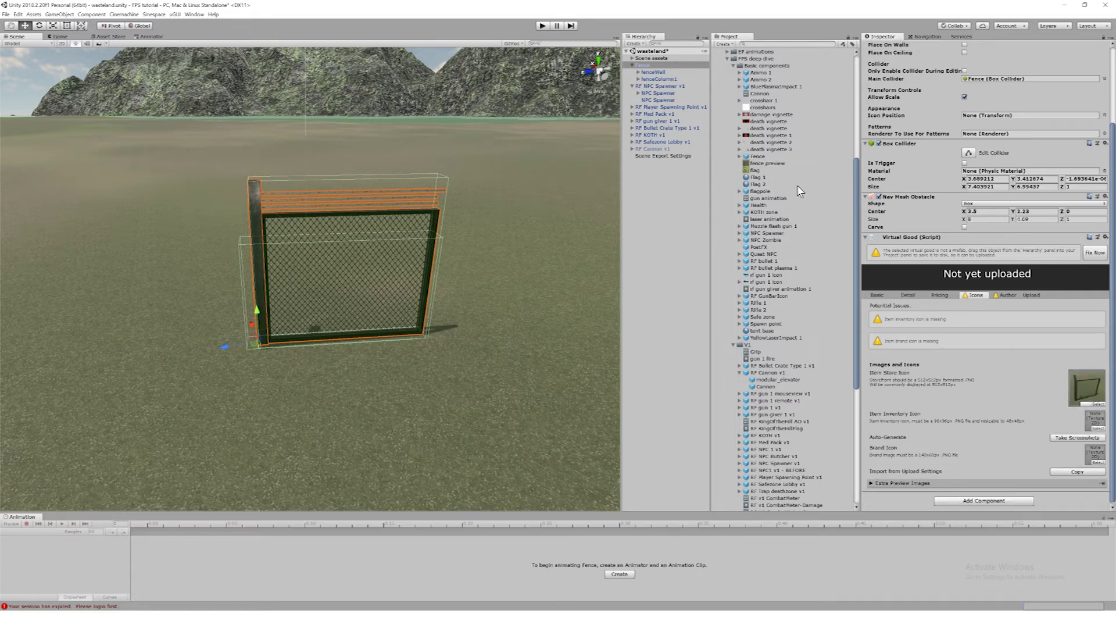
{"action": "left_click_drag", "start_coordinate": [765, 166], "coordinate": [1096, 424]}
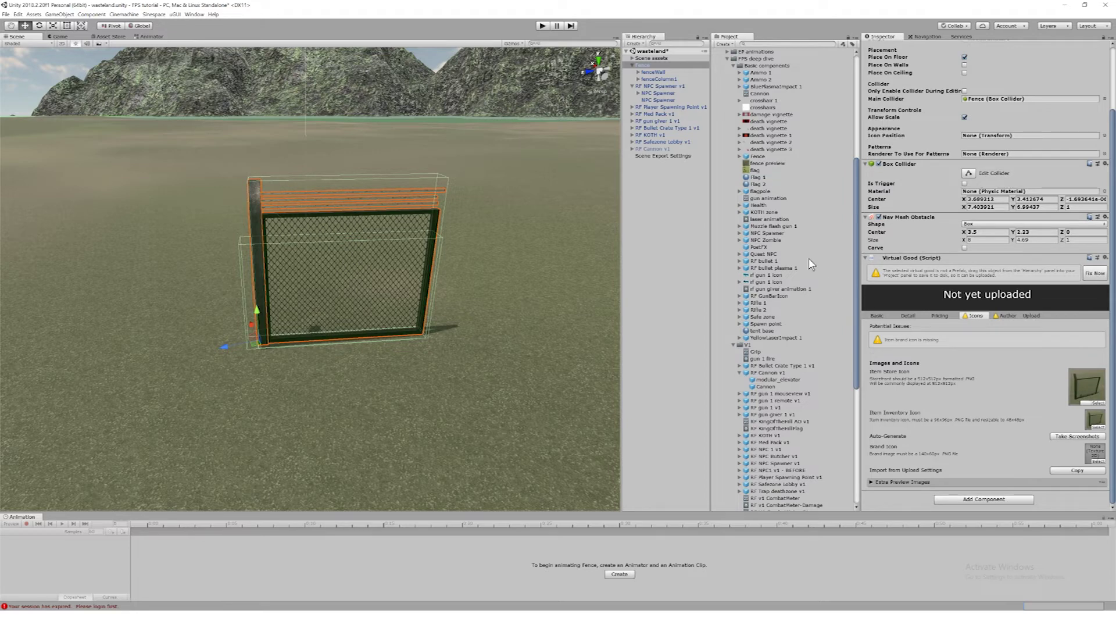
- In the Pricing tab, try Gold price values of -1 and 1
{"action": "left_click", "coordinate": [942, 317]}
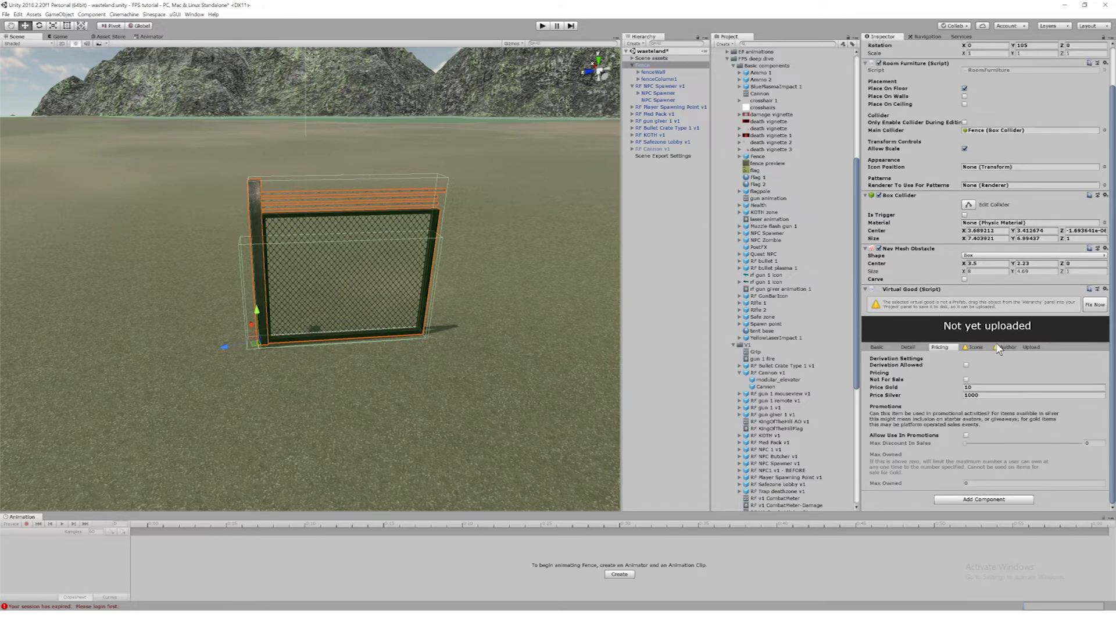
{"action": "left_click", "coordinate": [985, 387]}
{"action": "mouse_move", "coordinate": [934, 386]}
{"action": "type", "text": "-1"}
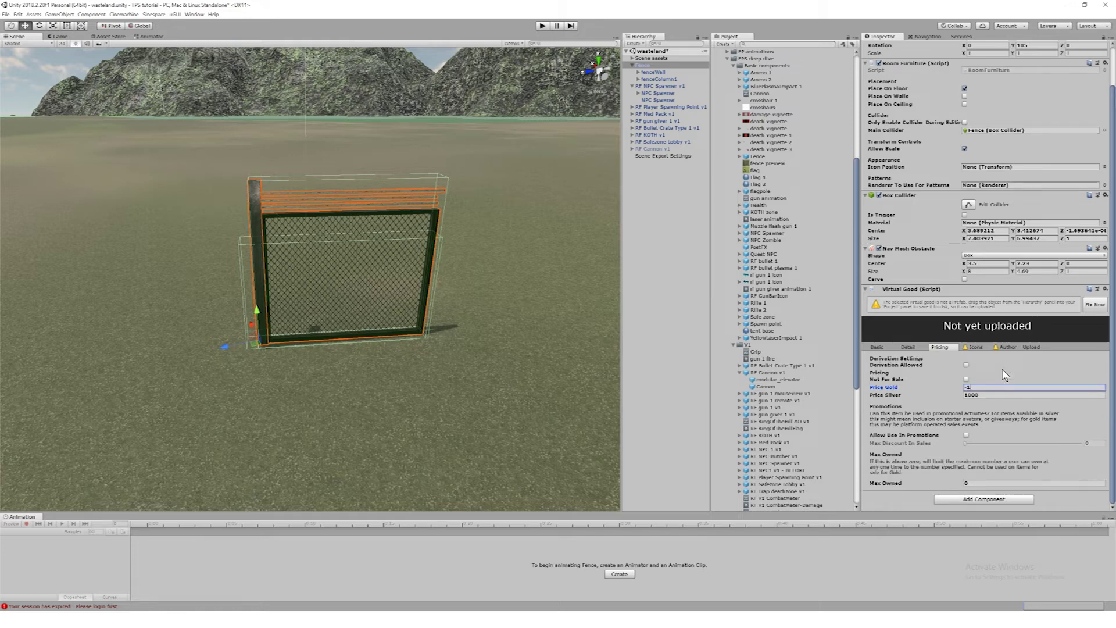
{"action": "key", "text": "Tab"}
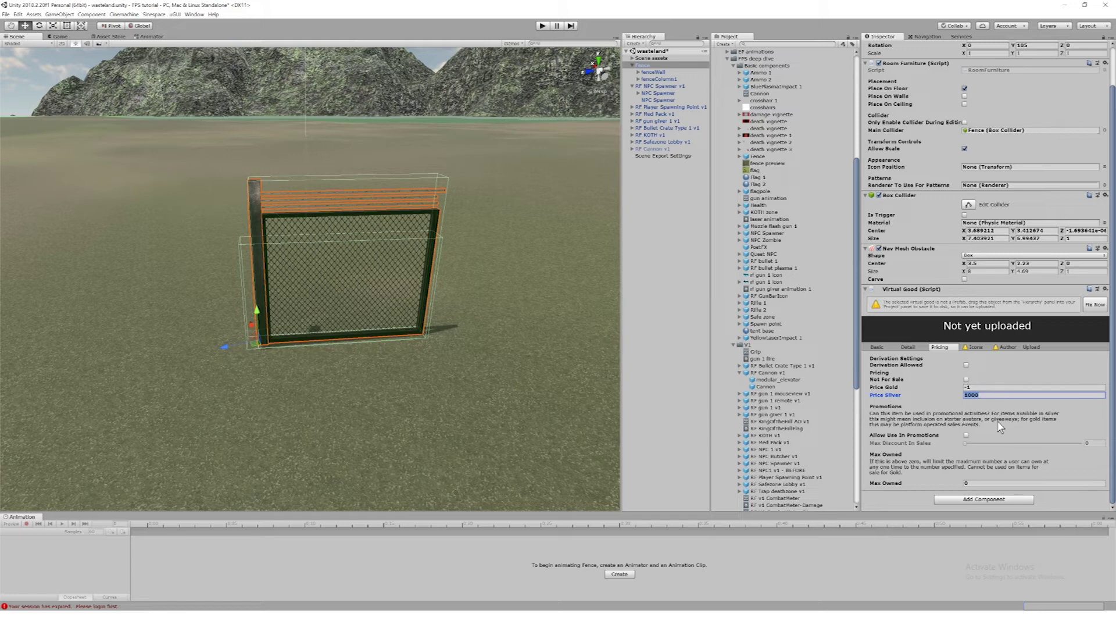
{"action": "left_click", "coordinate": [993, 387]}
{"action": "type", "text": "1"}
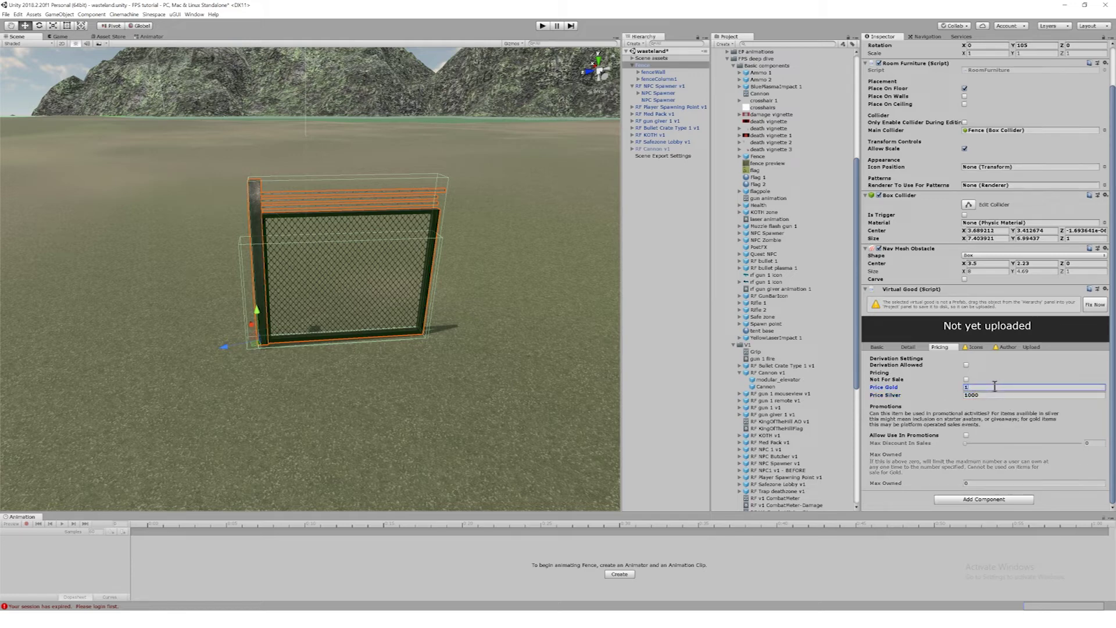
{"action": "key", "text": "Tab"}
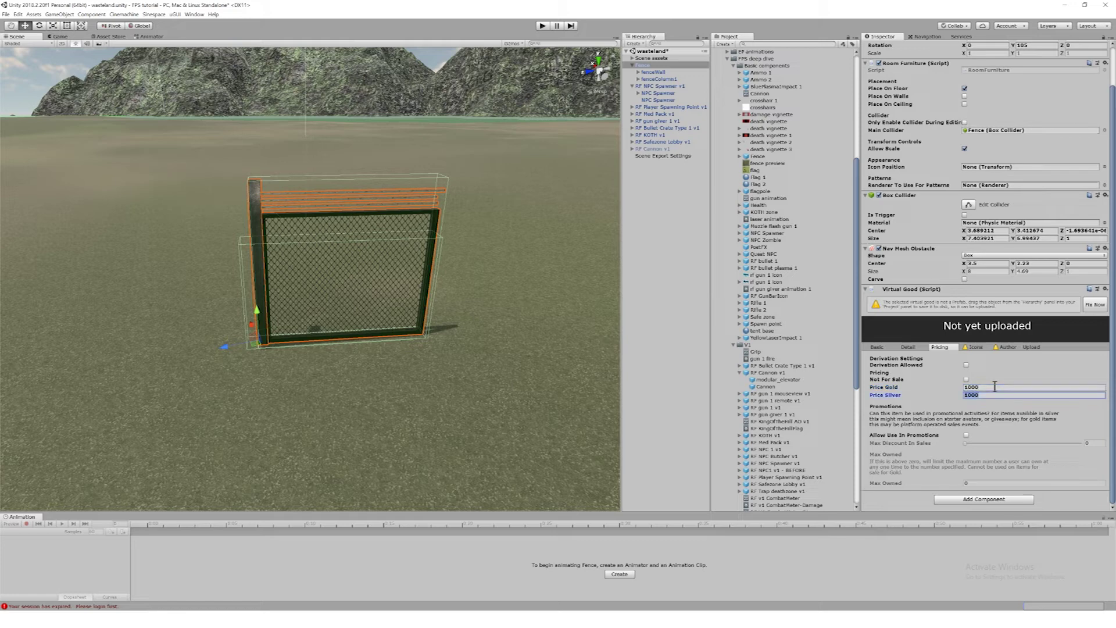
{"action": "type", "text": "-1"}
- Uncheck Not For Sale and set Price Gold to 100
{"action": "left_click", "coordinate": [966, 379]}
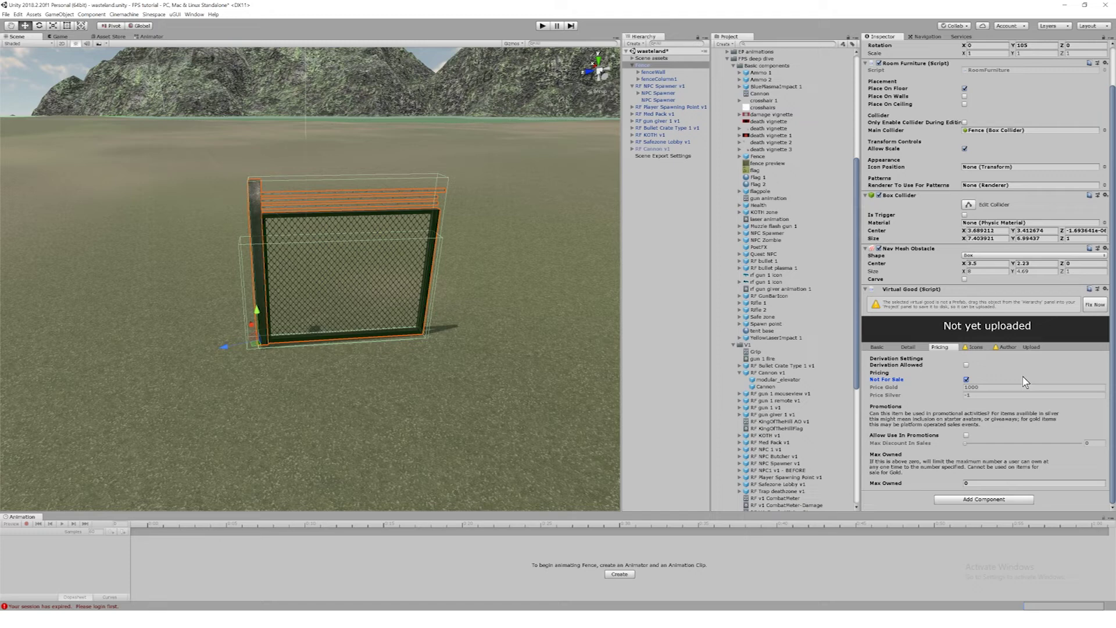
{"action": "left_click", "coordinate": [966, 380]}
{"action": "left_click", "coordinate": [988, 387]}
{"action": "type", "text": "100"}
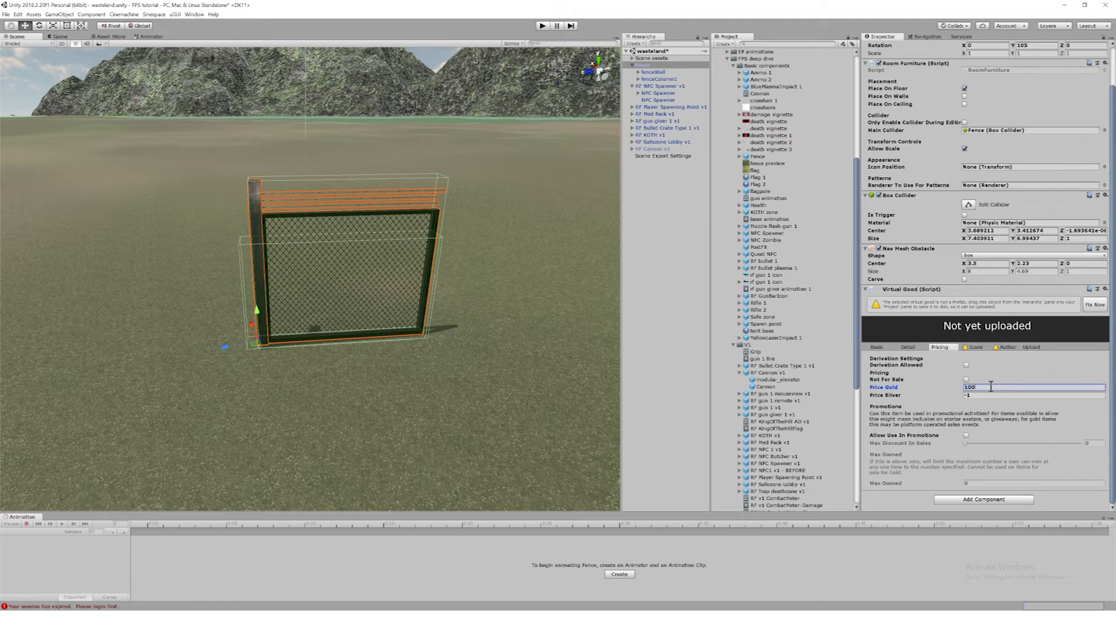
{"action": "key", "text": "Tab"}
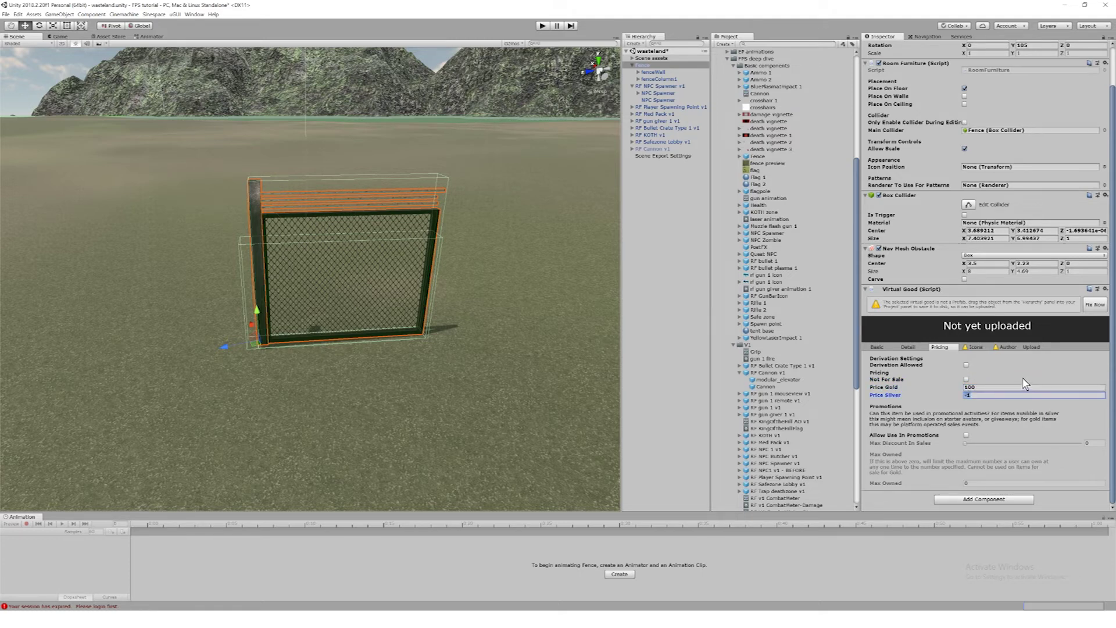
{"action": "left_click", "coordinate": [1008, 348]}
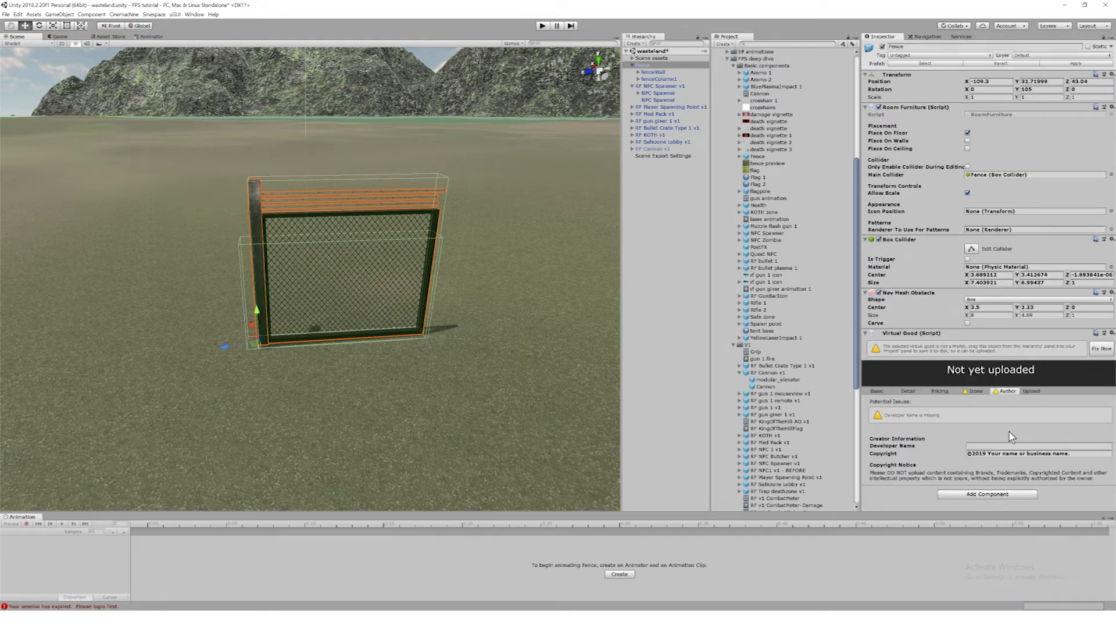
- Enter SWE as Developer Name, recheck Pricing, and review the Upload tab settings
{"action": "left_click", "coordinate": [989, 446]}
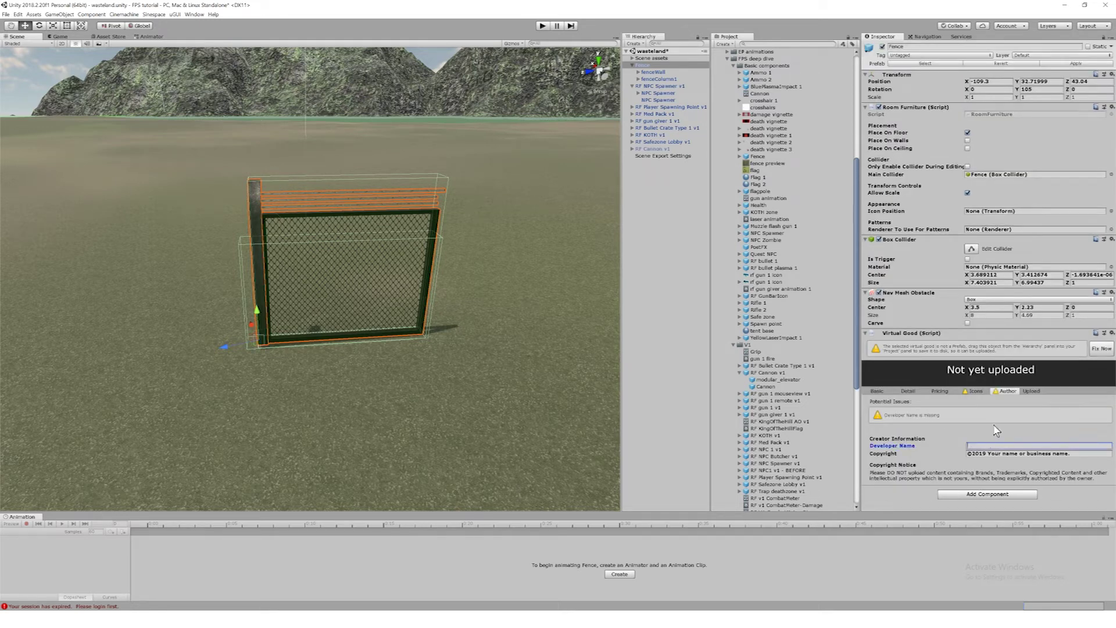
{"action": "type", "text": "SWE"}
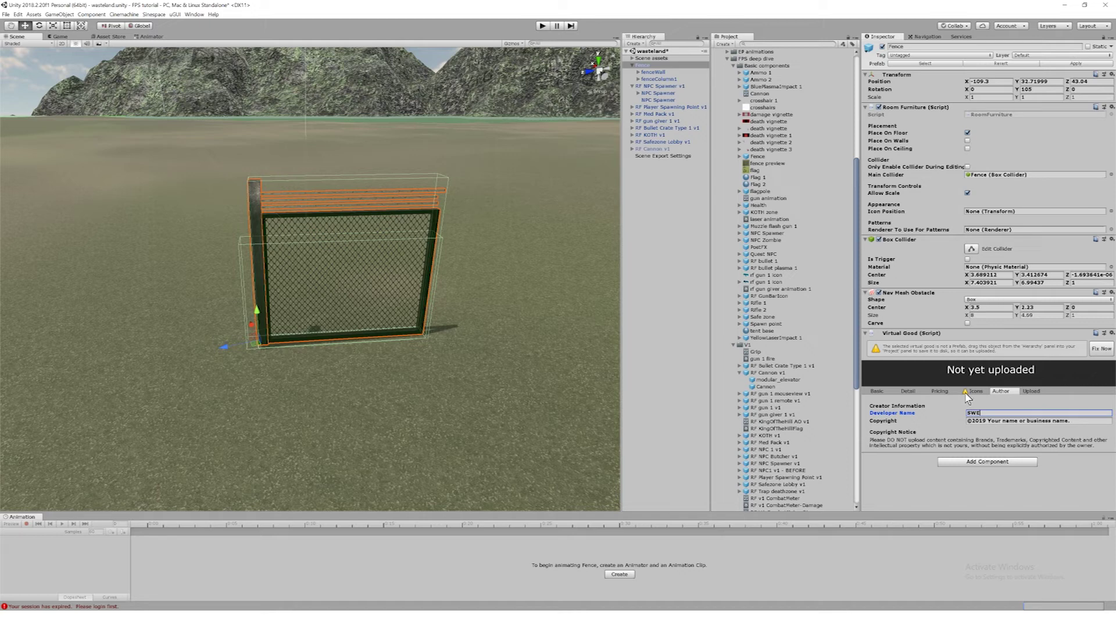
{"action": "left_click", "coordinate": [939, 391]}
{"action": "scroll", "coordinate": [997, 409], "scroll_direction": "down", "scroll_amount": 2}
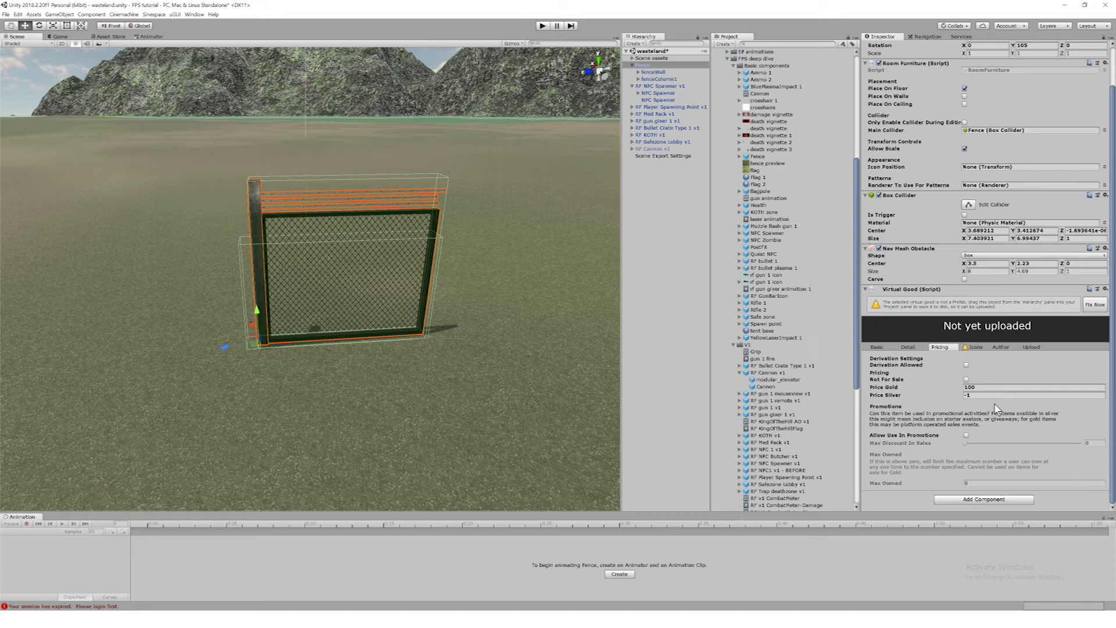
{"action": "left_click", "coordinate": [1034, 348]}
{"action": "scroll", "coordinate": [1005, 422], "scroll_direction": "down", "scroll_amount": 1}
{"action": "scroll", "coordinate": [1004, 422], "scroll_direction": "down", "scroll_amount": 1}
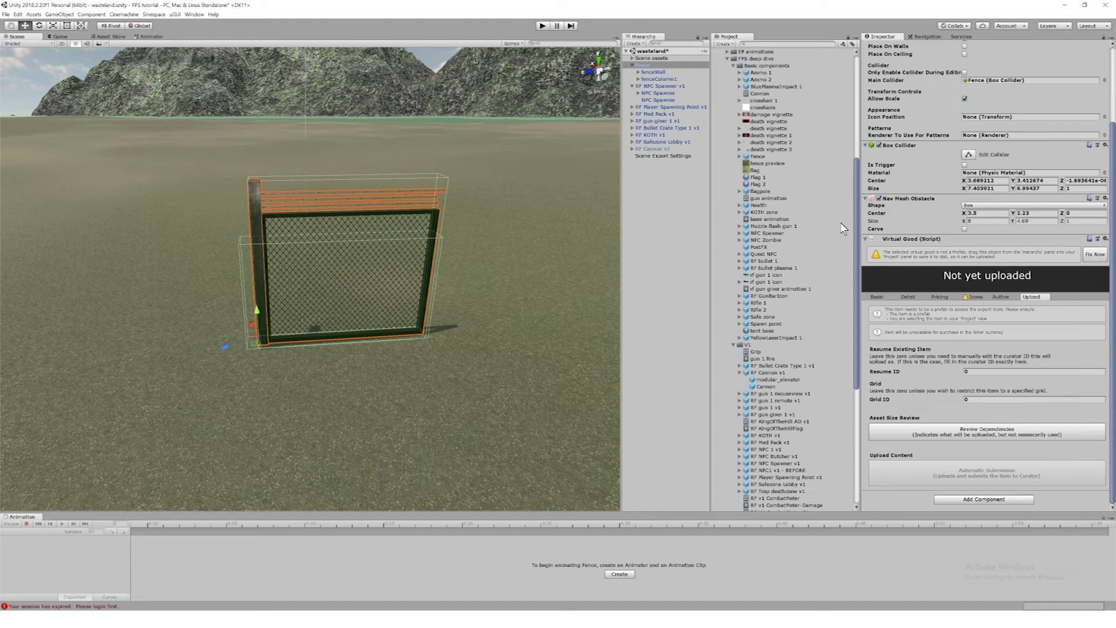
- Save the Fence as a prefab in the Project panel
{"action": "left_click_drag", "start_coordinate": [657, 63], "coordinate": [774, 346]}
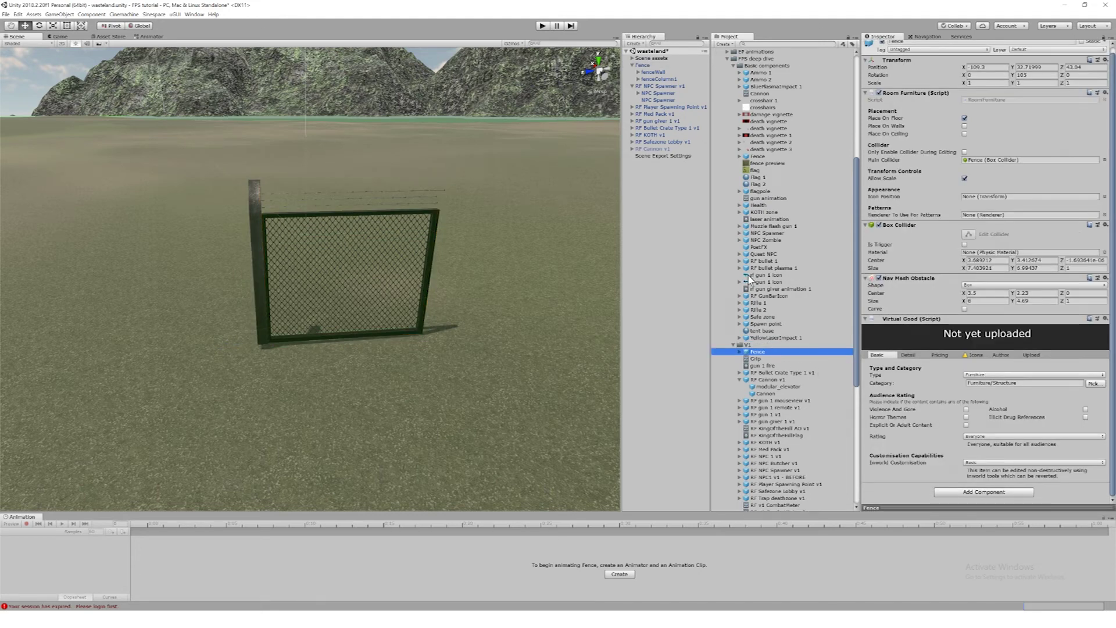
{"action": "left_click", "coordinate": [662, 65]}
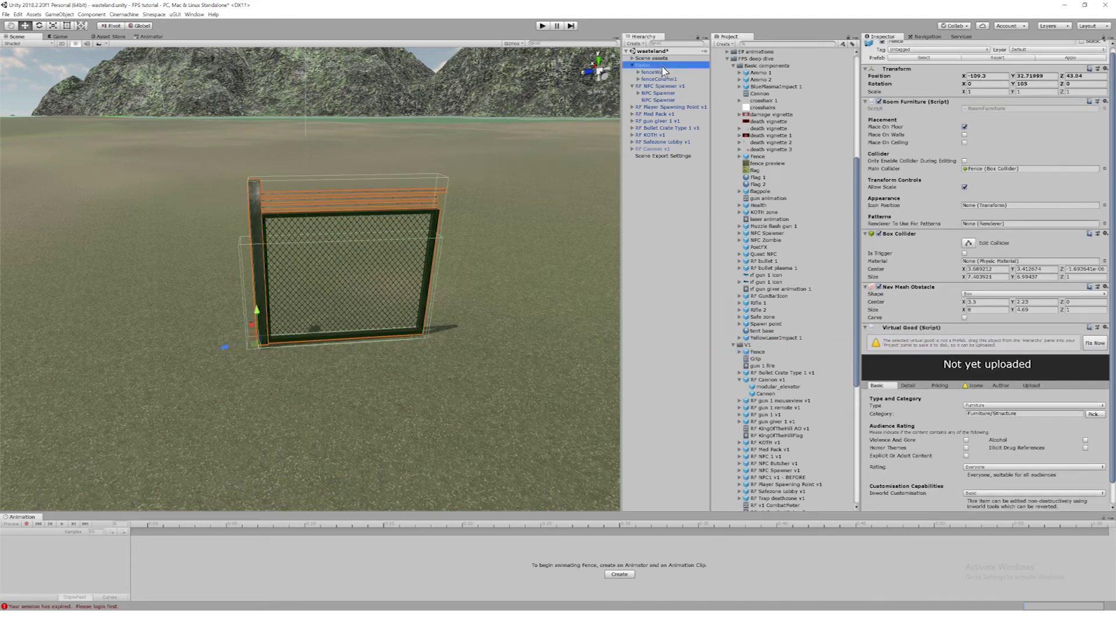
{"action": "left_click", "coordinate": [1031, 385]}
{"action": "scroll", "coordinate": [1020, 402], "scroll_direction": "down", "scroll_amount": 3}
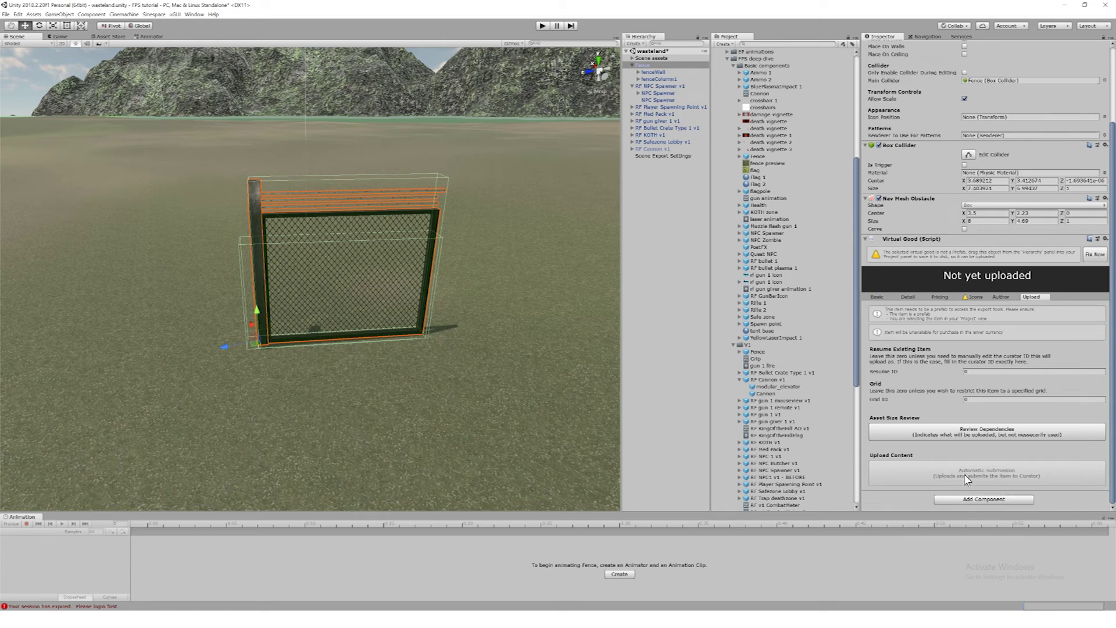
- Submit the Fence prefab through Automatic Submission and confirm the upload
{"action": "left_click", "coordinate": [761, 353]}
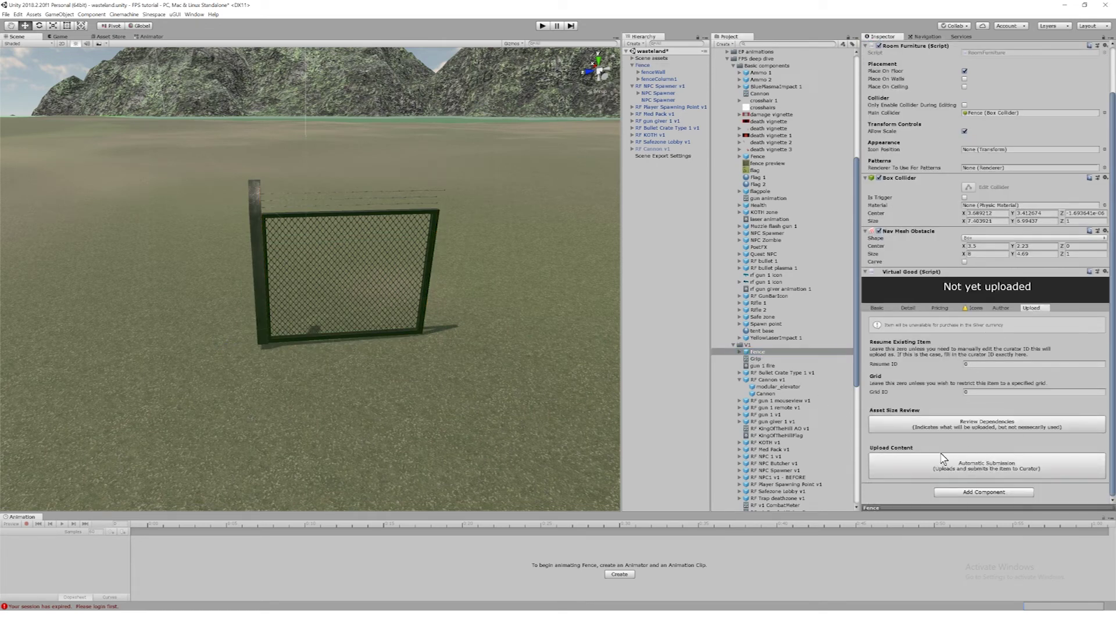
{"action": "left_click", "coordinate": [986, 471]}
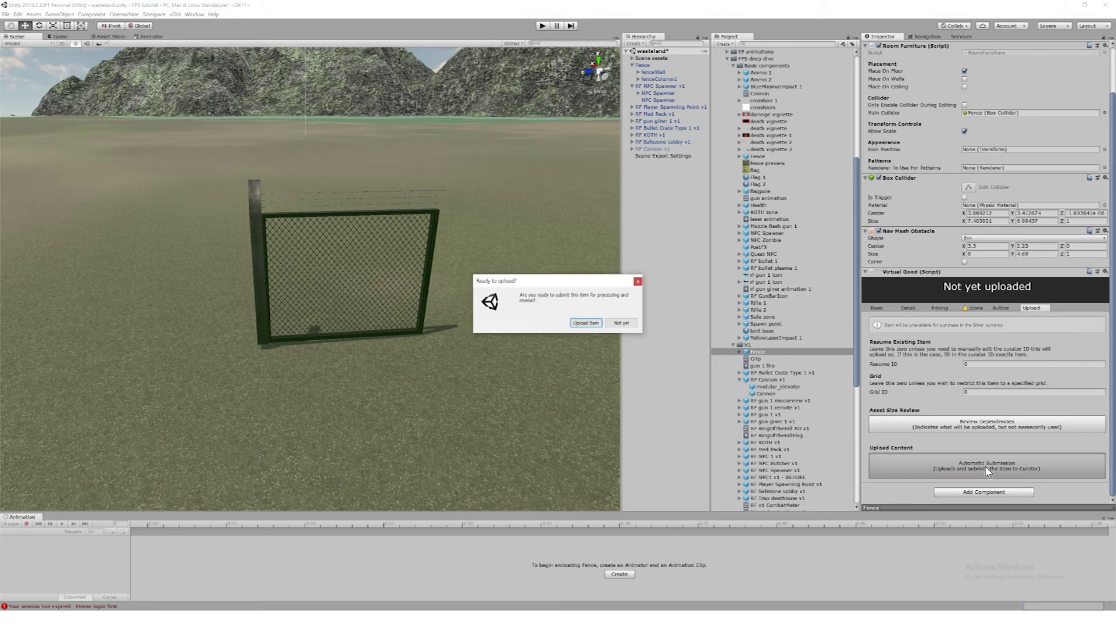
{"action": "left_click", "coordinate": [592, 325]}
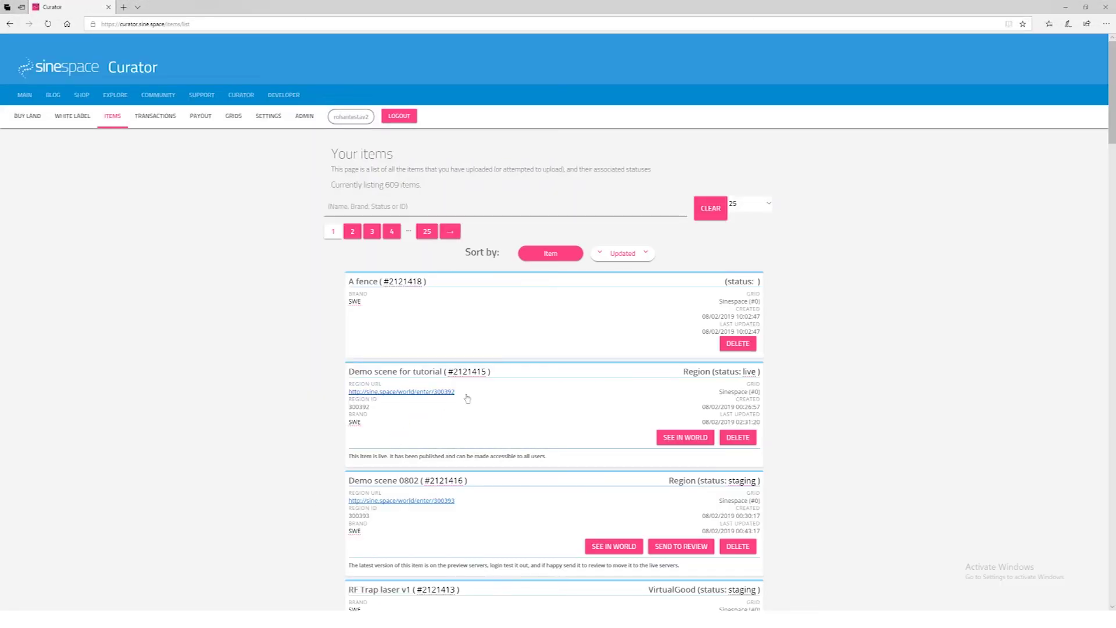
- Reload Curator's Your items page so 'A fence' (#2121418) shows as processing
{"action": "key", "text": "alt+Tab"}
{"action": "key", "text": "F5"}
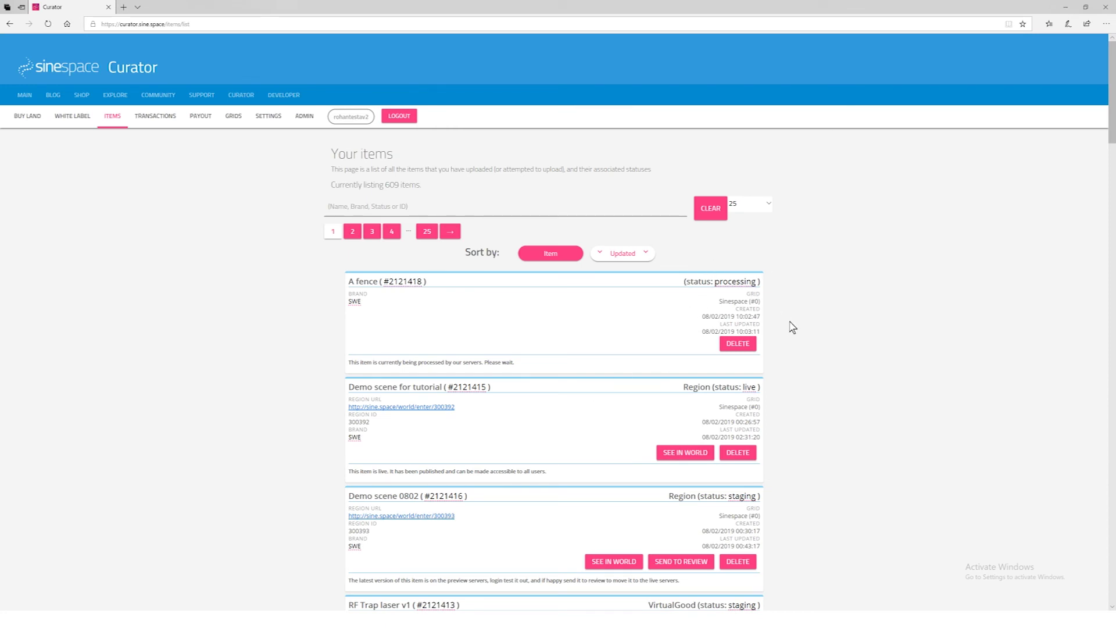
- Browse the Curator Transactions sales table, then return to the Unity editor
{"action": "left_click", "coordinate": [157, 118]}
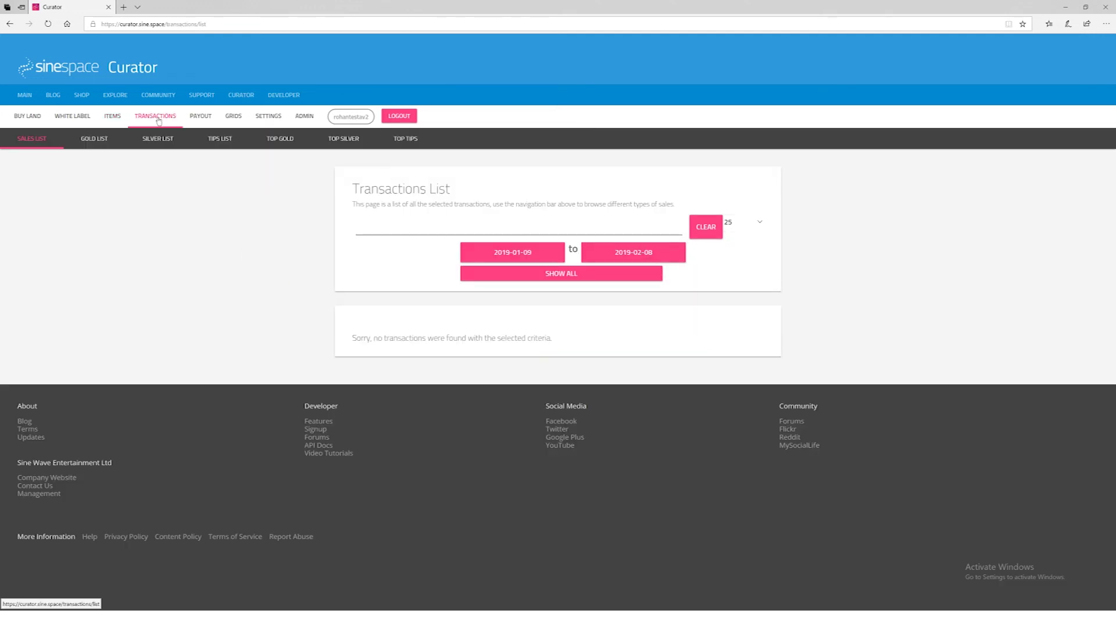
{"action": "scroll", "coordinate": [180, 274], "scroll_direction": "down", "scroll_amount": 5}
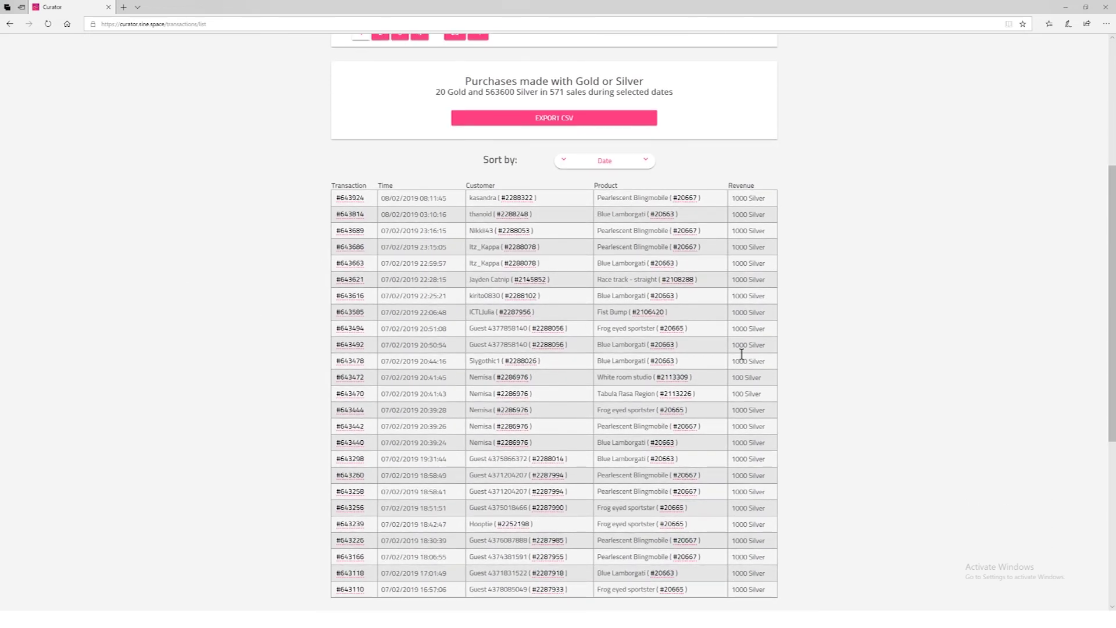
{"action": "double_click", "coordinate": [481, 199]}
{"action": "double_click", "coordinate": [480, 214]}
{"action": "scroll", "coordinate": [820, 287], "scroll_direction": "up", "scroll_amount": 3}
{"action": "scroll", "coordinate": [820, 287], "scroll_direction": "up", "scroll_amount": 2}
{"action": "left_click", "coordinate": [828, 289]}
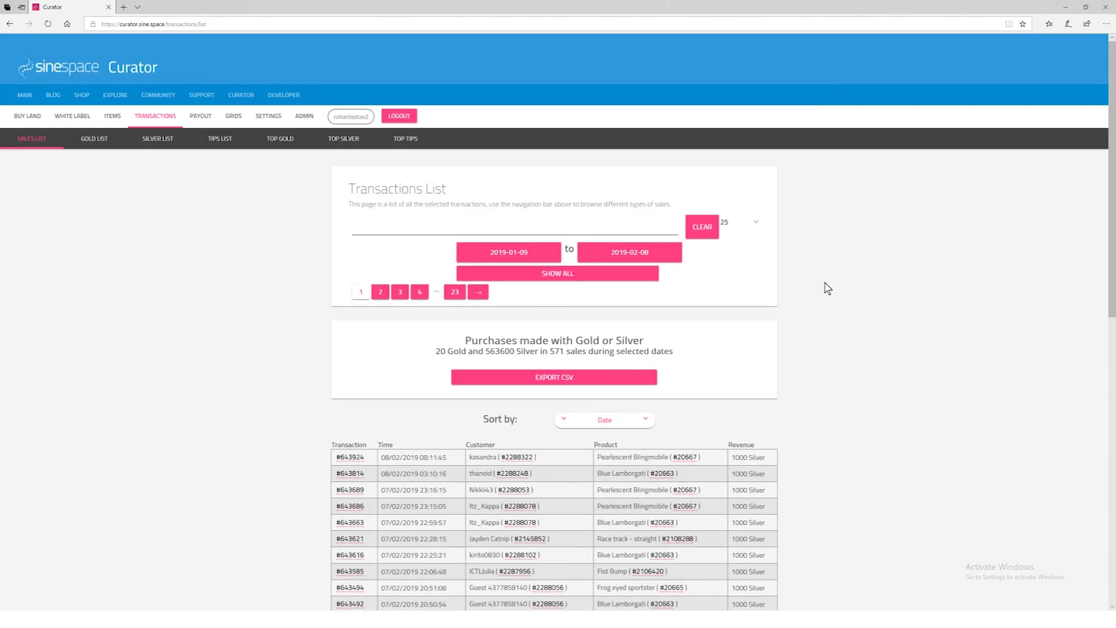
{"action": "key", "text": "alt+Tab"}
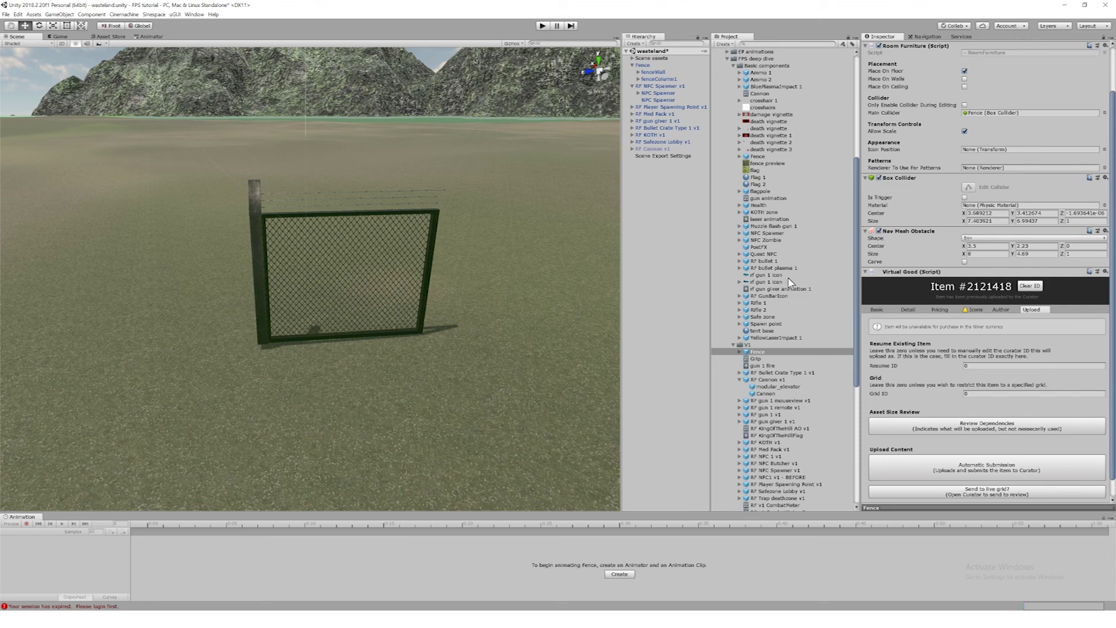
- Review RF Med Pack v1, RF gun giver 1 v1 and RF Bullet Crate Type 1 v1, then frame RF KOTH v1
{"action": "left_click", "coordinate": [662, 114]}
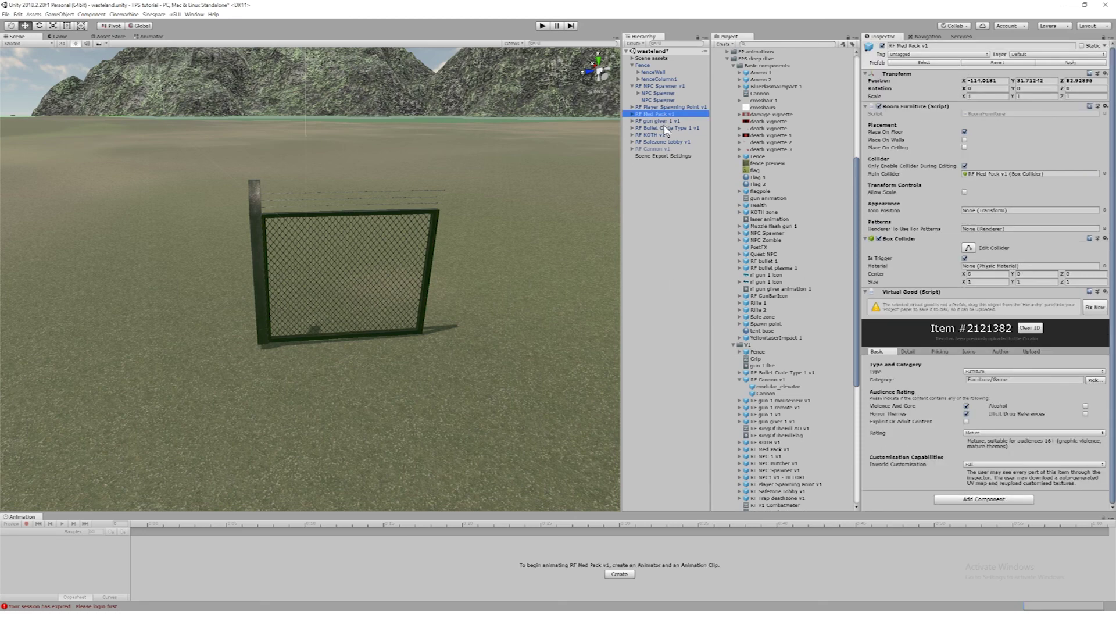
{"action": "right_click_drag", "start_coordinate": [444, 232], "coordinate": [483, 262]}
{"action": "left_click", "coordinate": [662, 121]}
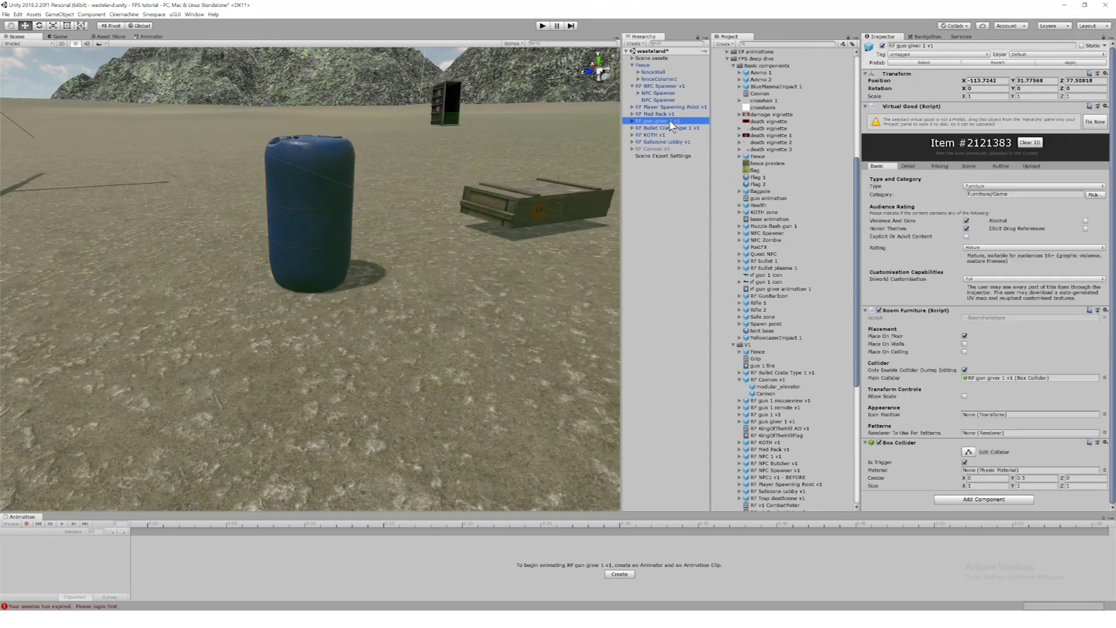
{"action": "left_click", "coordinate": [677, 127]}
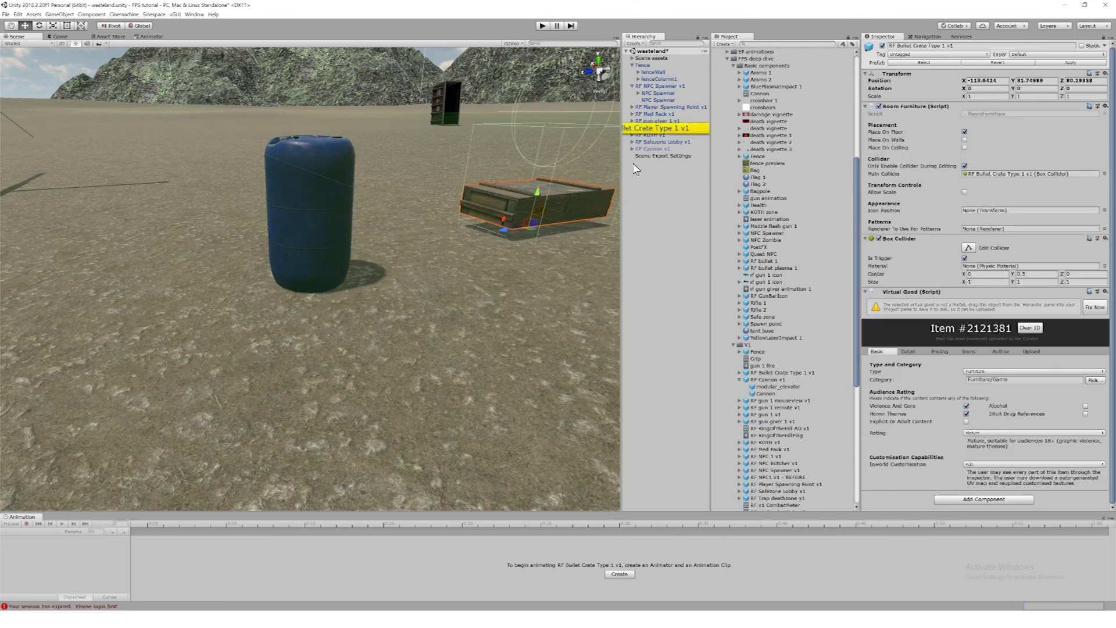
{"action": "double_click", "coordinate": [657, 135]}
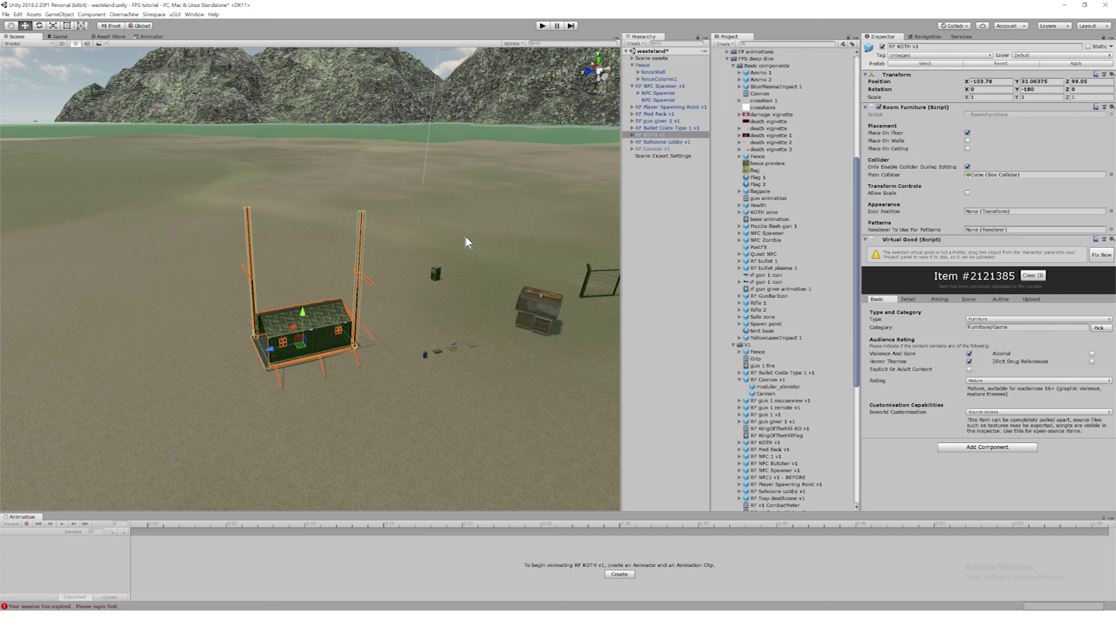
{"action": "key", "text": "alt"}
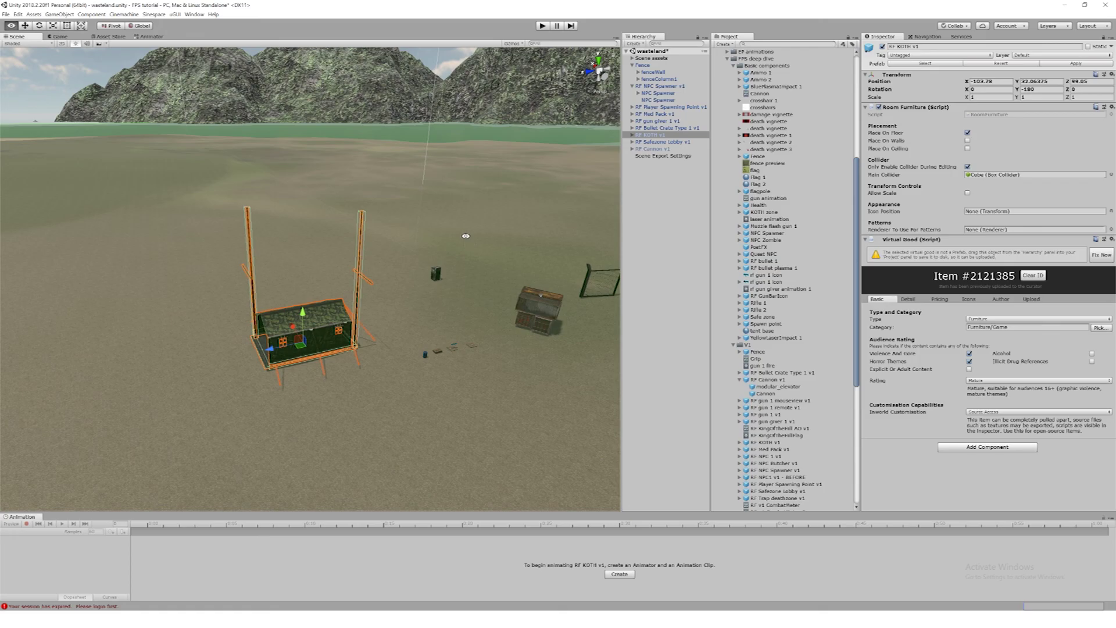